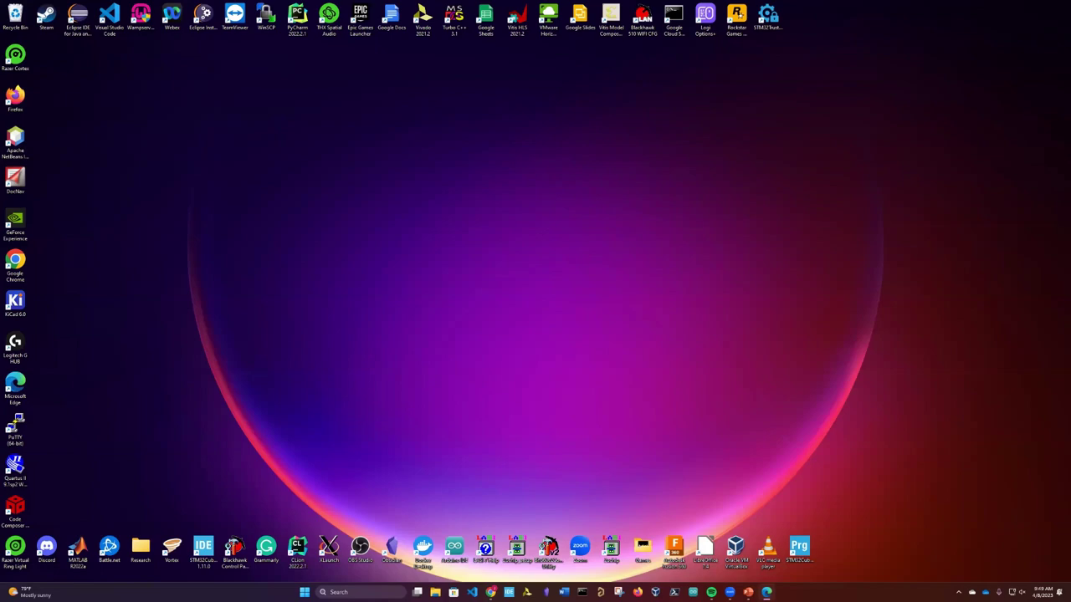
- Open the Lab Composer and start composing a new experiment
{"action": "key", "text": "super+d"}
{"action": "left_click", "coordinate": [469, 226]}
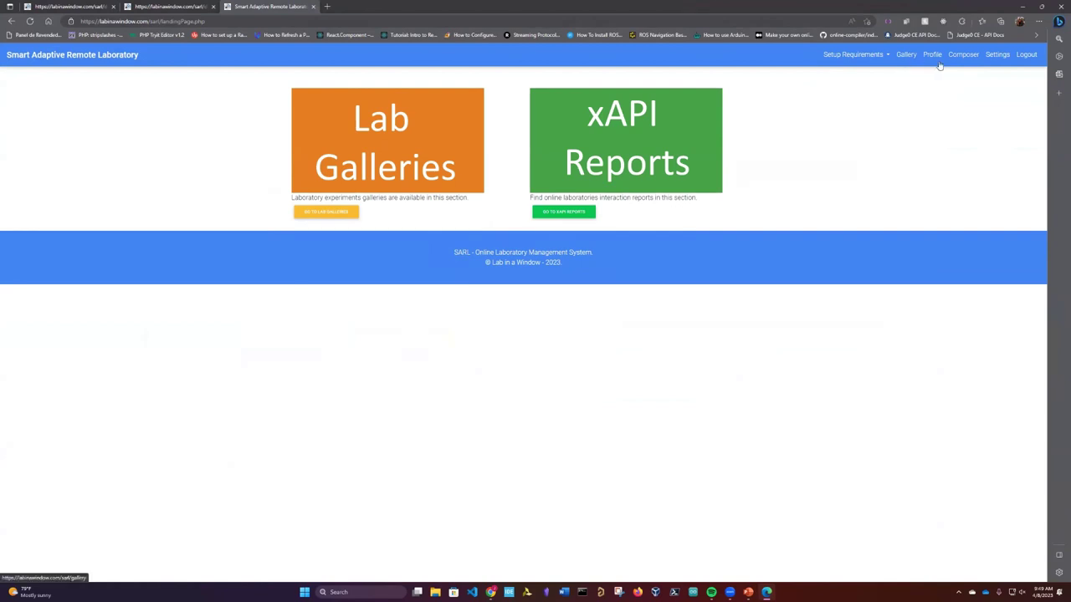
{"action": "left_click", "coordinate": [967, 59]}
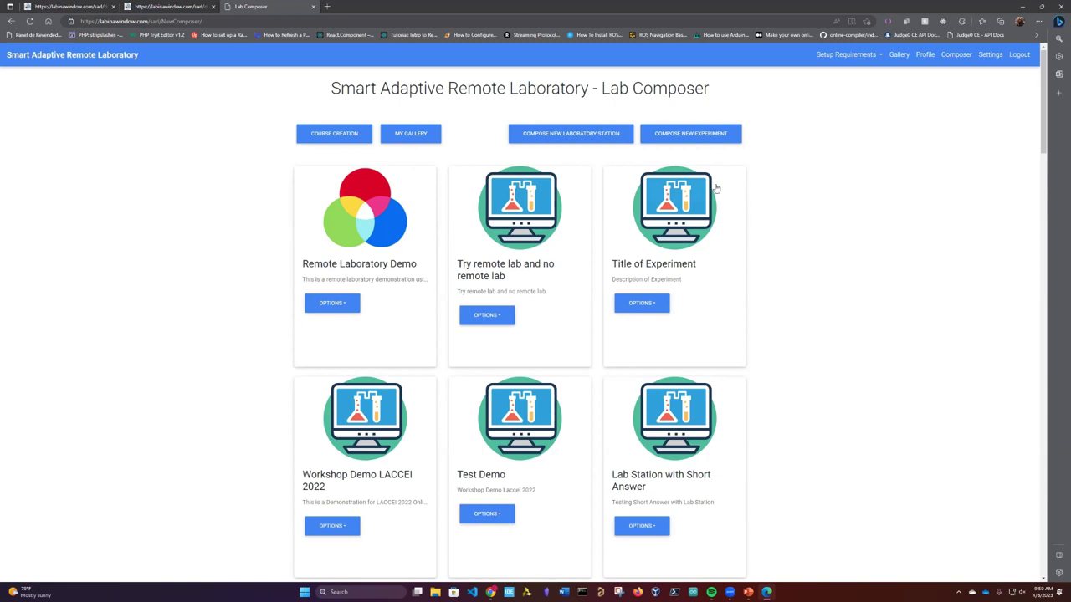
{"action": "left_click", "coordinate": [694, 138]}
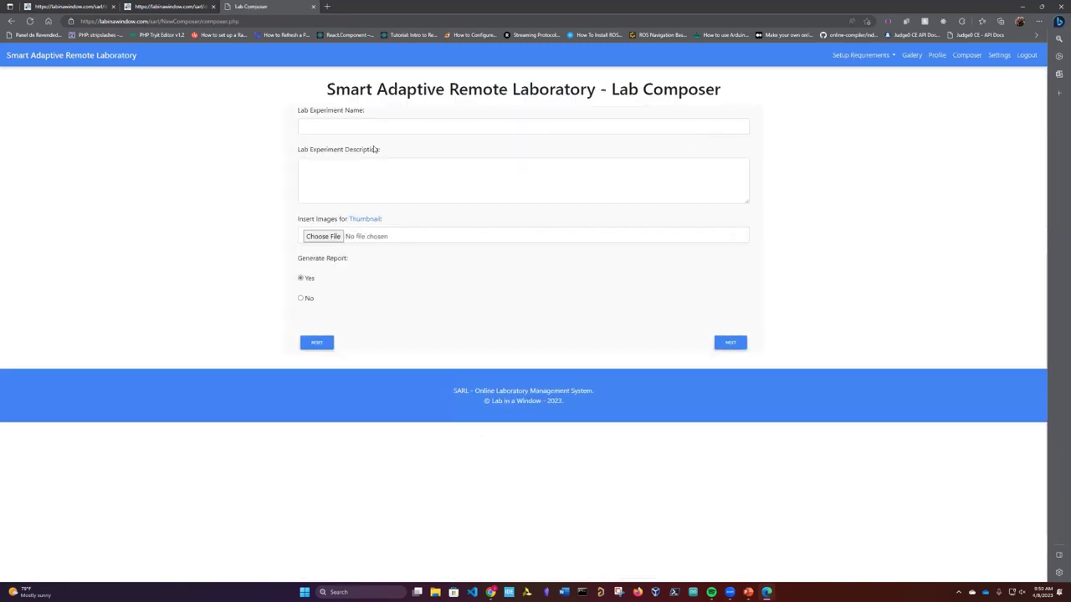
- Name the lab experiment "Lab 0", leave report generation on Yes, and continue to its first activity
{"action": "left_click", "coordinate": [428, 127]}
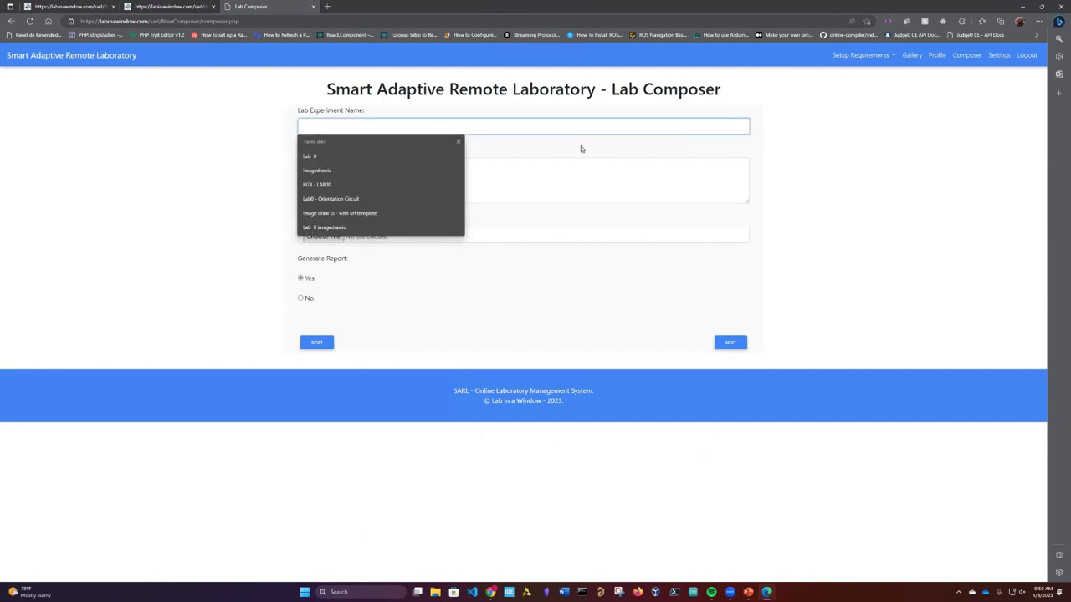
{"action": "left_click", "coordinate": [677, 186]}
{"action": "left_click", "coordinate": [356, 128]}
{"action": "left_click", "coordinate": [347, 156]}
{"action": "left_click", "coordinate": [385, 167]}
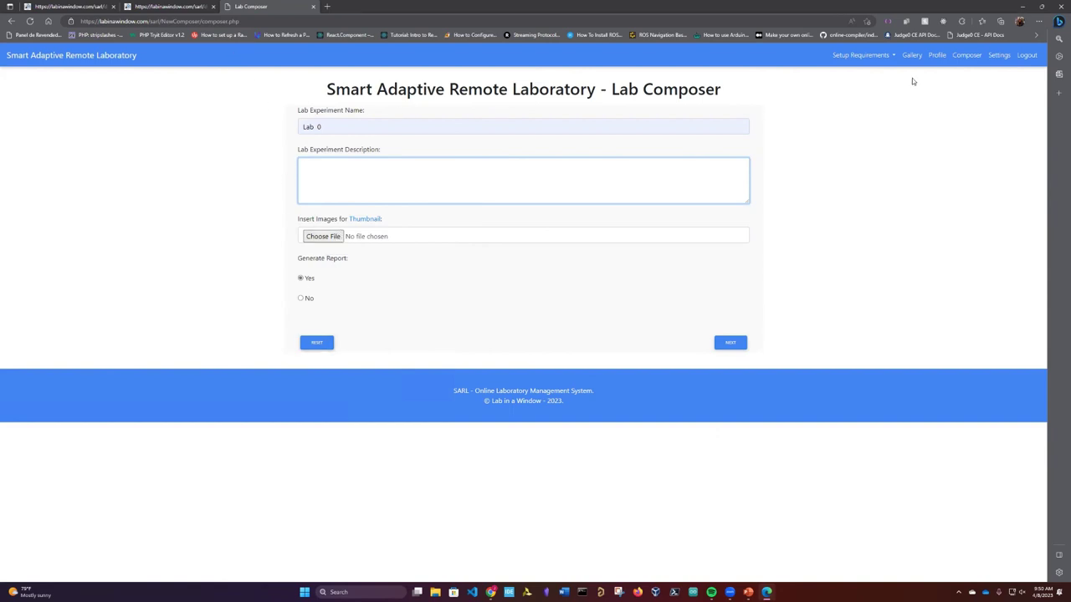
{"action": "left_click", "coordinate": [967, 62]}
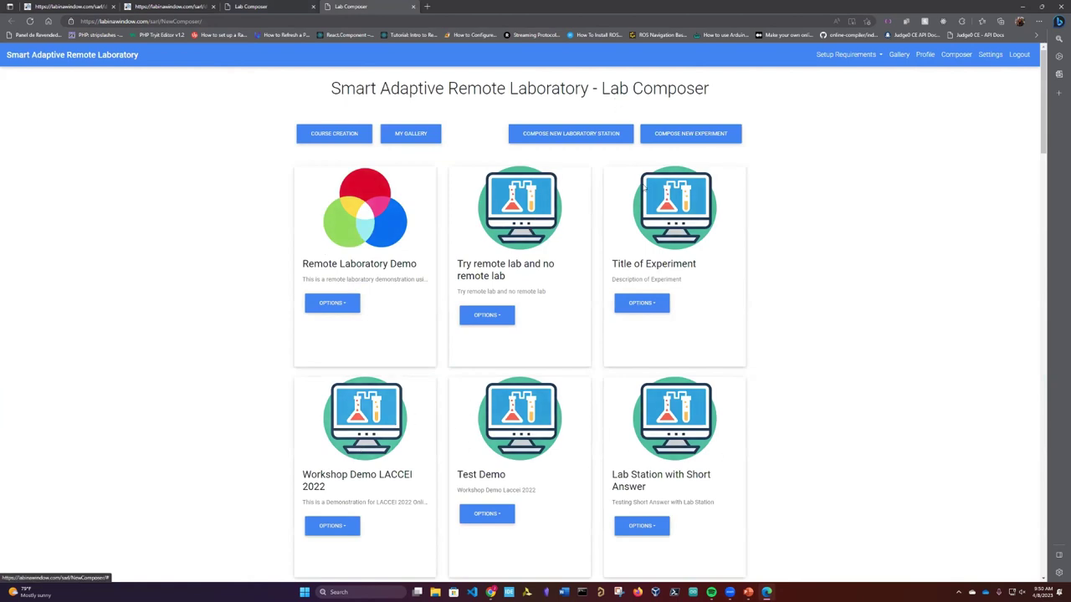
{"action": "left_click", "coordinate": [227, 6]}
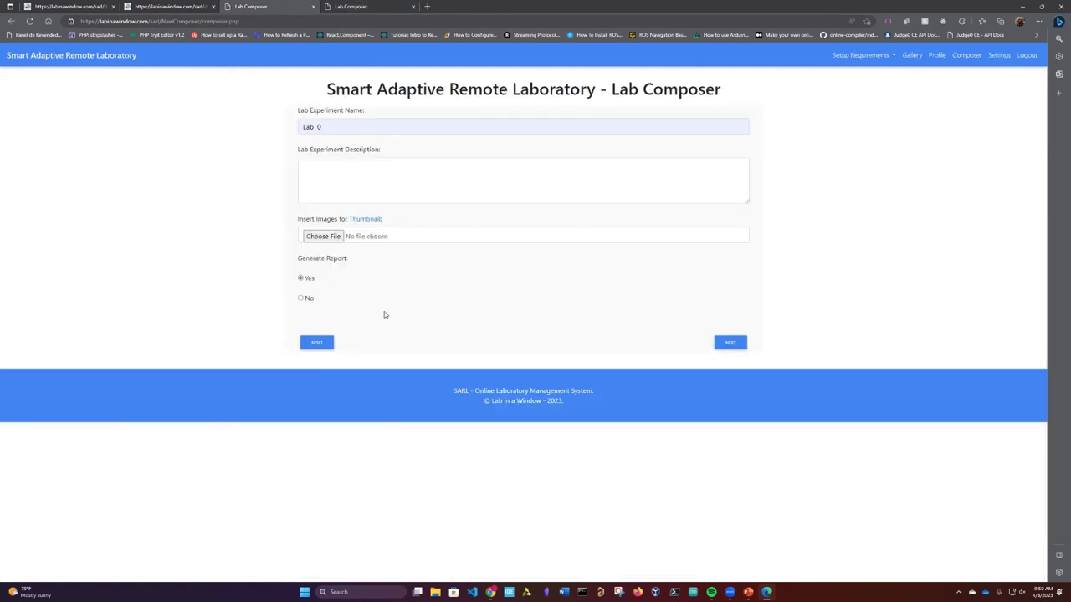
{"action": "left_click", "coordinate": [726, 343]}
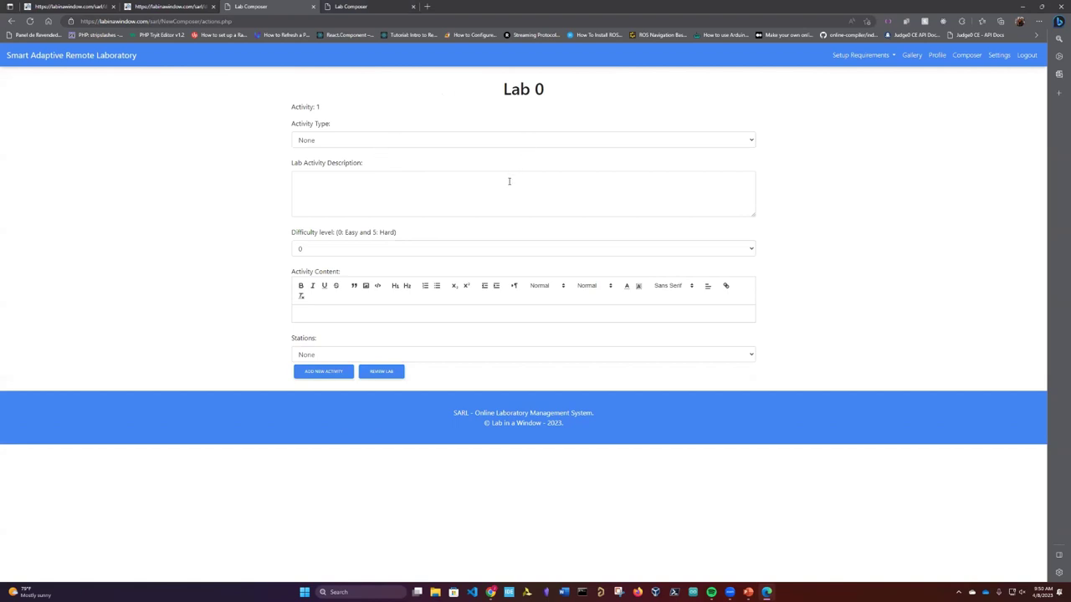
- Set the first activity's type to Programming and run the sample Python code with the given input
{"action": "left_click", "coordinate": [443, 140]}
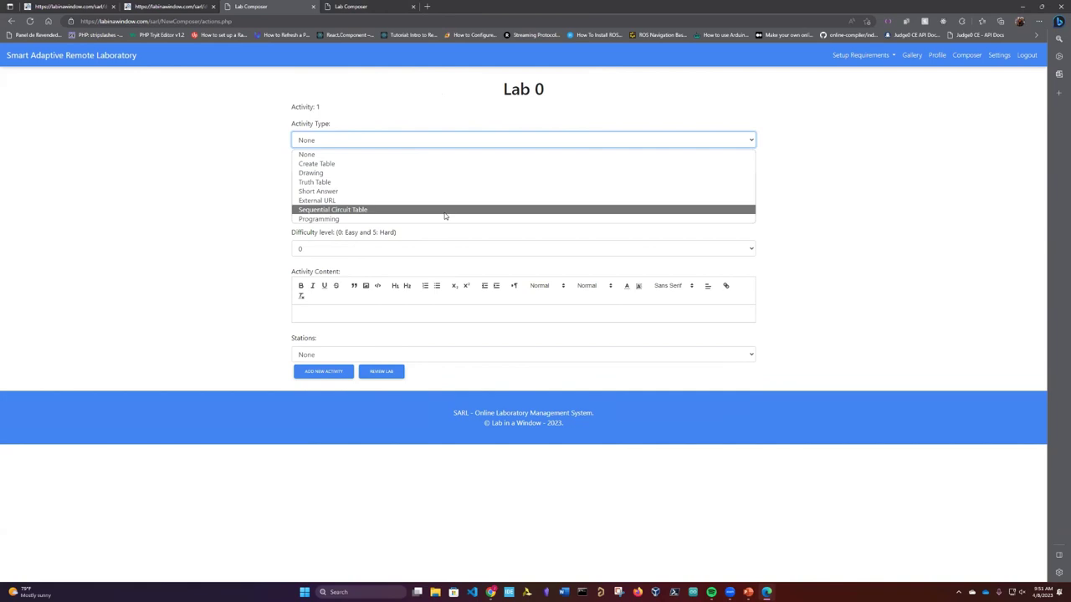
{"action": "left_click", "coordinate": [324, 219]}
{"action": "scroll", "coordinate": [372, 232], "scroll_direction": "down", "scroll_amount": 3}
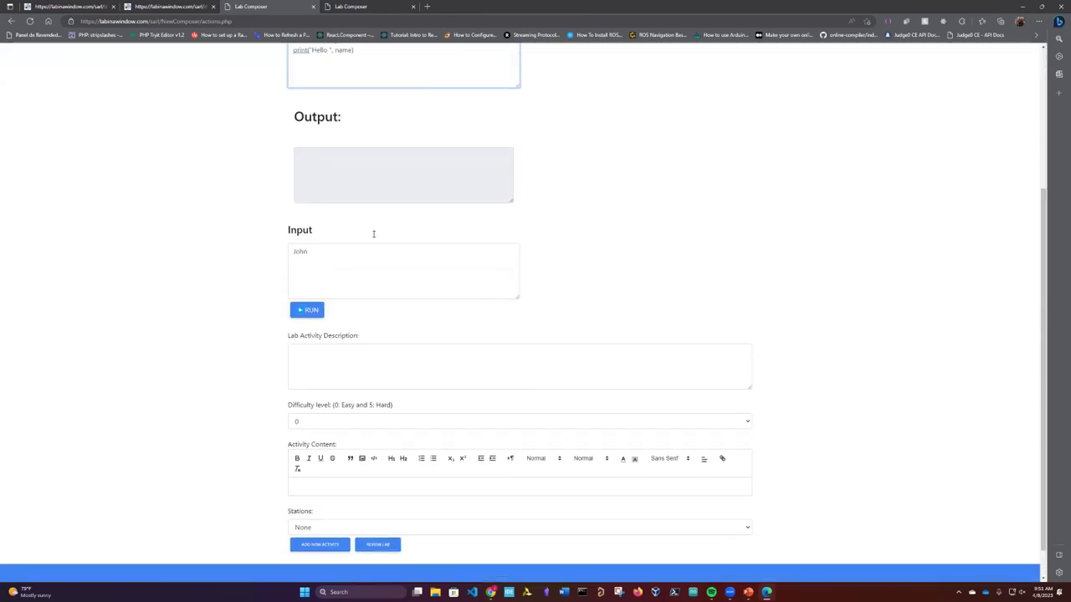
{"action": "scroll", "coordinate": [327, 131], "scroll_direction": "up", "scroll_amount": 2}
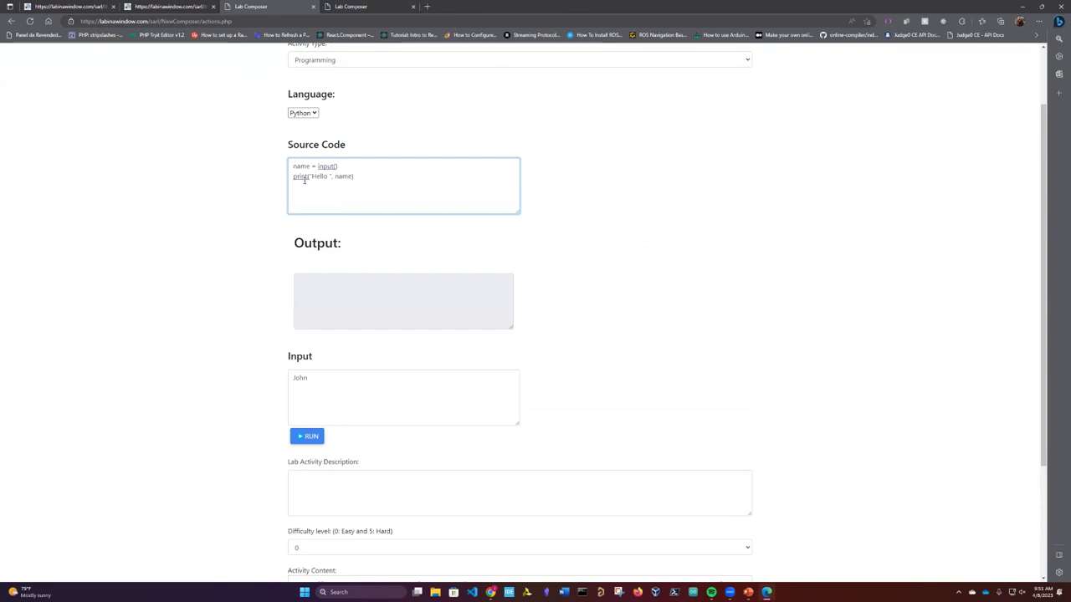
{"action": "left_click", "coordinate": [307, 436]}
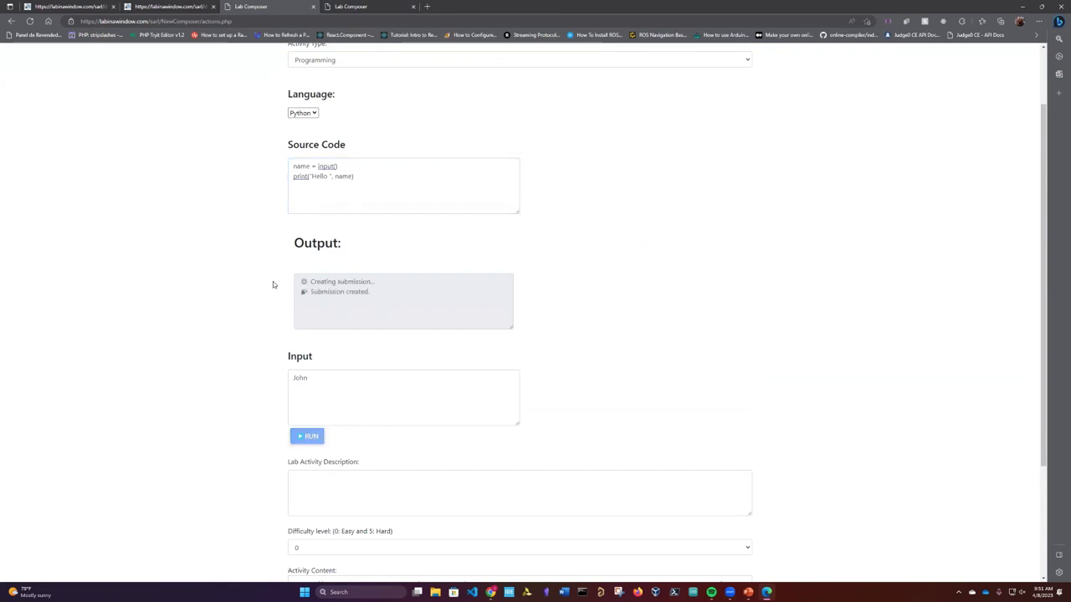
{"action": "scroll", "coordinate": [273, 284], "scroll_direction": "up", "scroll_amount": 1}
{"action": "scroll", "coordinate": [309, 262], "scroll_direction": "down", "scroll_amount": 1}
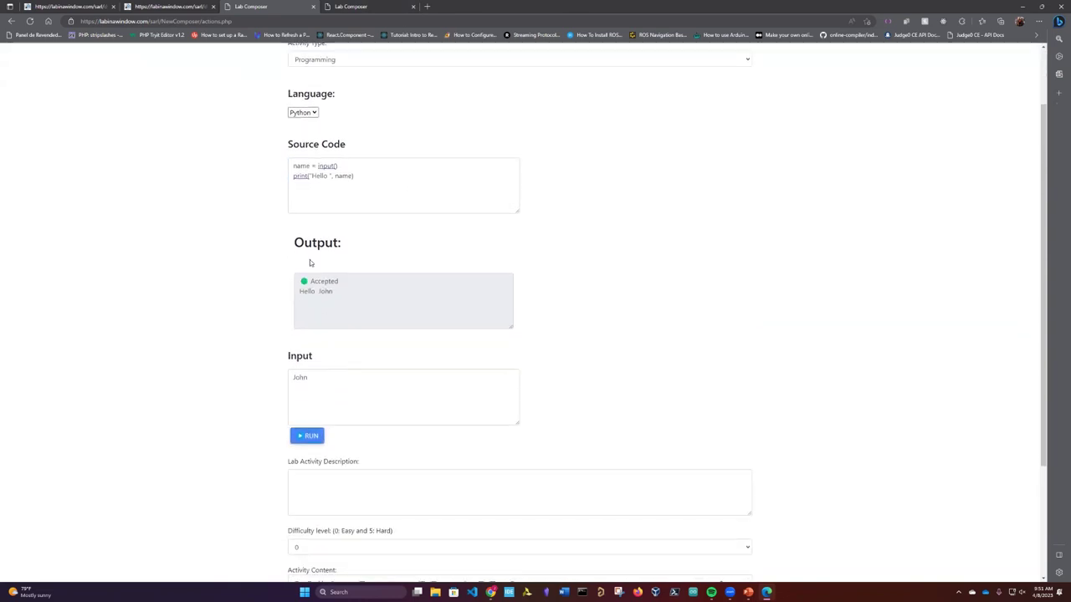
{"action": "scroll", "coordinate": [353, 212], "scroll_direction": "up", "scroll_amount": 1}
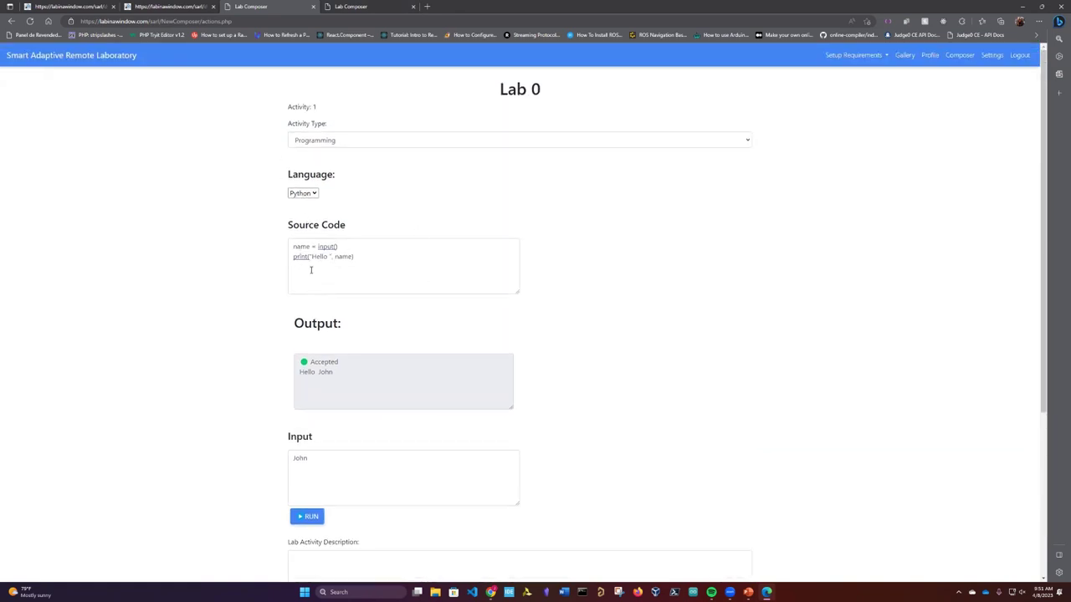
- Indent the print line in the Python source code and run the program again
{"action": "scroll", "coordinate": [378, 273], "scroll_direction": "down", "scroll_amount": 2}
{"action": "left_click_drag", "start_coordinate": [352, 310], "coordinate": [290, 306]}
{"action": "scroll", "coordinate": [307, 183], "scroll_direction": "up", "scroll_amount": 1}
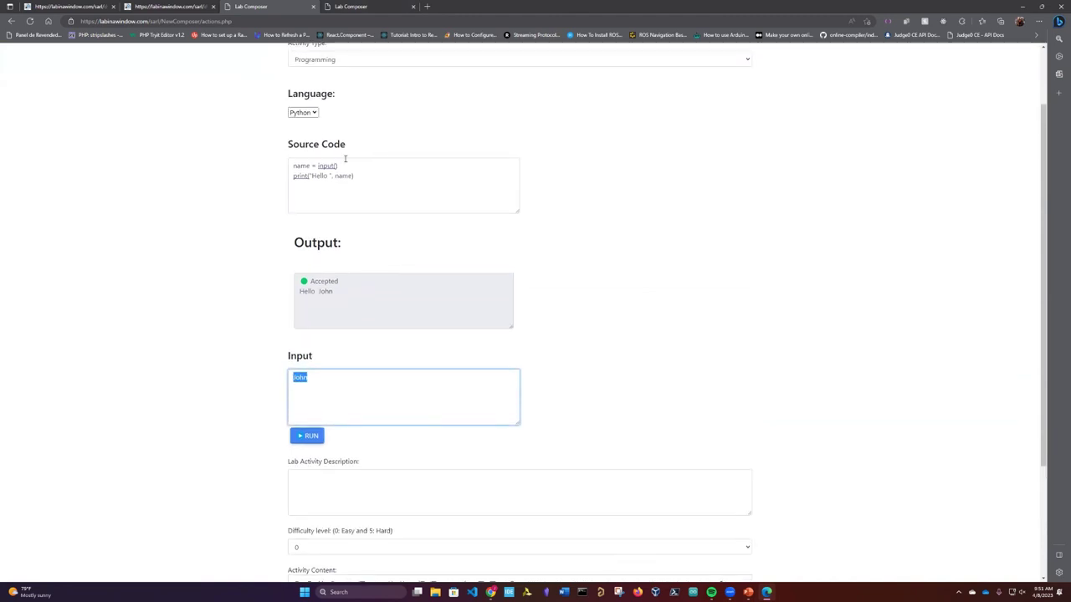
{"action": "left_click", "coordinate": [293, 176]}
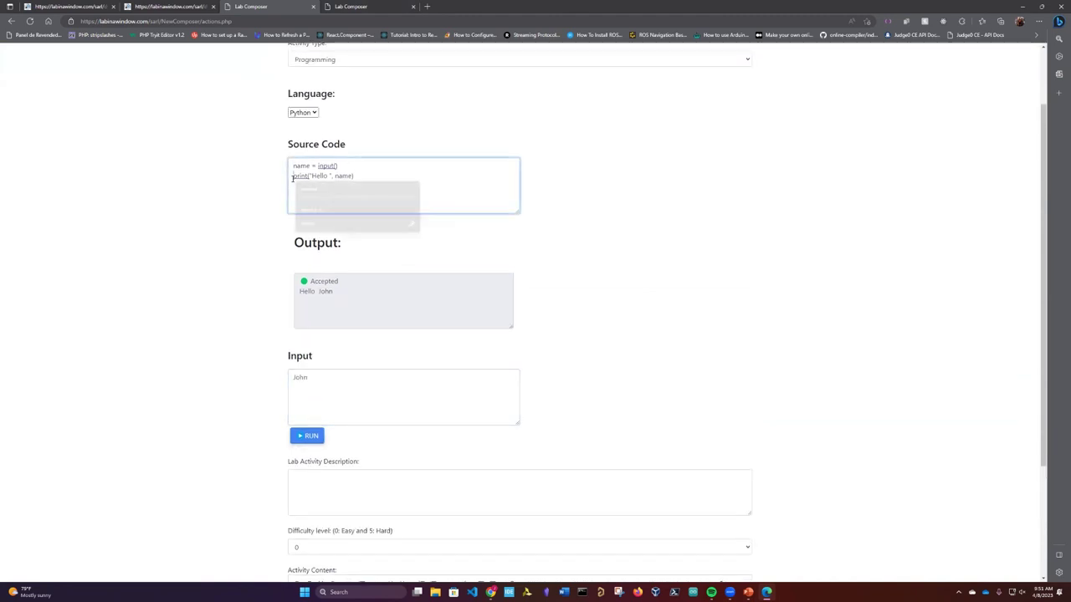
{"action": "left_click", "coordinate": [308, 436]}
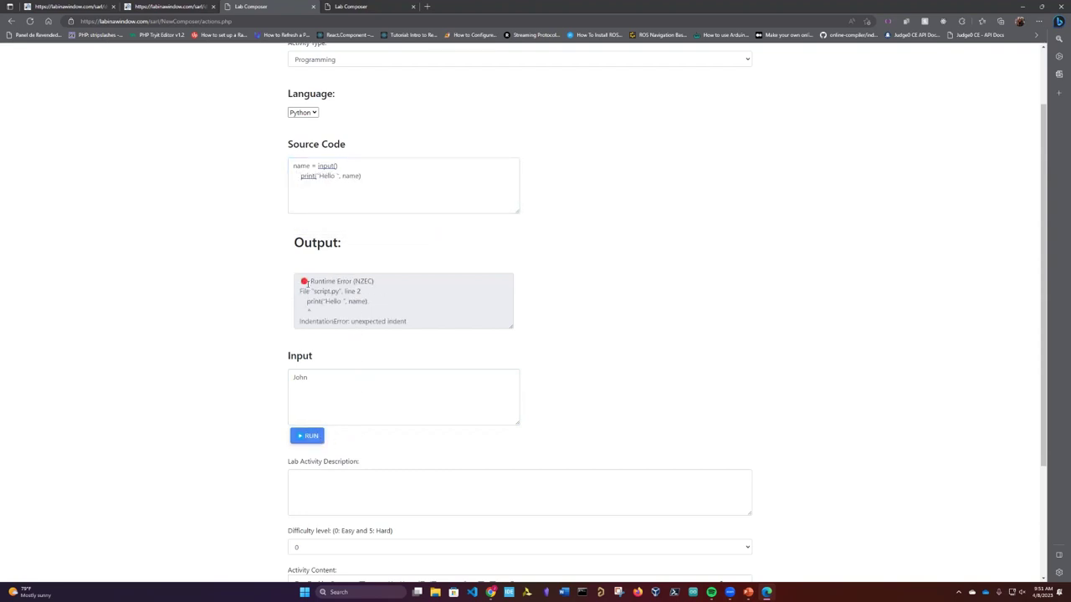
{"action": "left_click_drag", "start_coordinate": [305, 283], "coordinate": [406, 324]}
{"action": "left_click", "coordinate": [420, 324]}
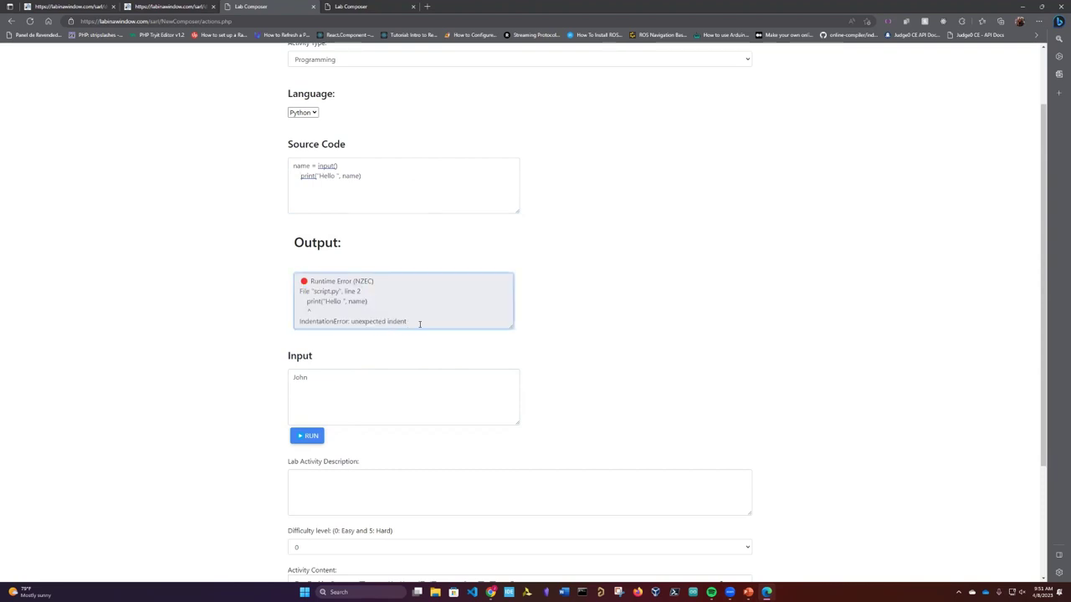
- Examine the activity's description field, difficulty level options and list of available laboratory stations
{"action": "scroll", "coordinate": [603, 378], "scroll_direction": "down", "scroll_amount": 2}
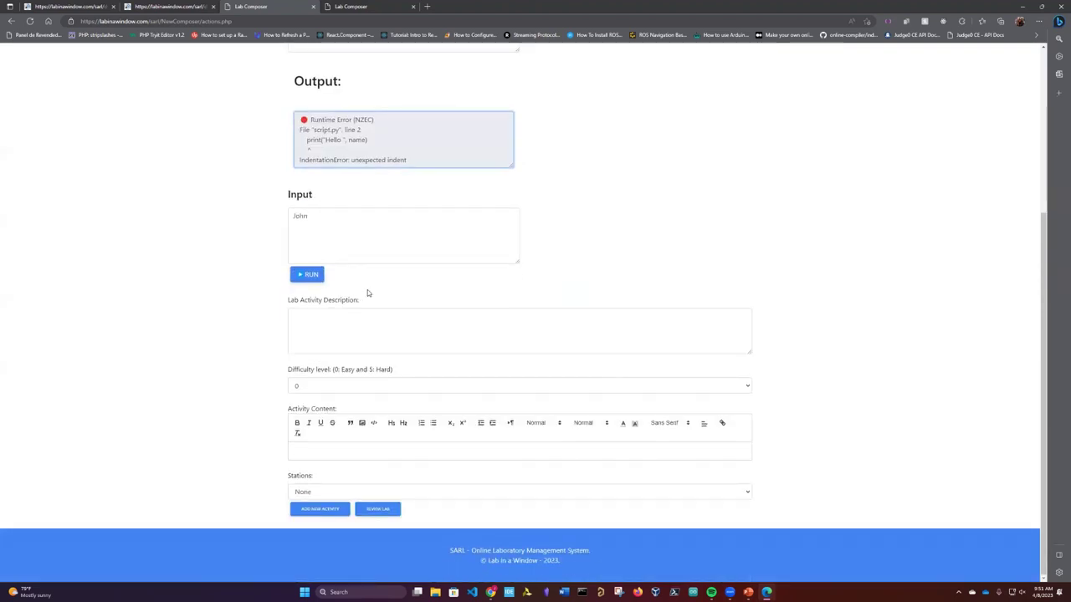
{"action": "left_click", "coordinate": [360, 327]}
{"action": "scroll", "coordinate": [362, 329], "scroll_direction": "up", "scroll_amount": 2}
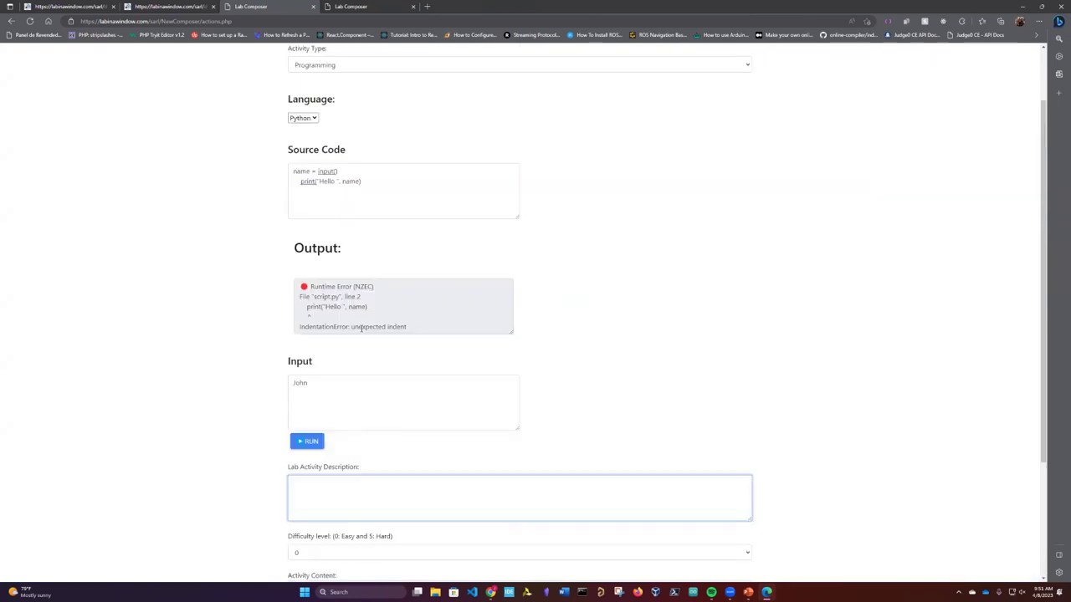
{"action": "scroll", "coordinate": [361, 329], "scroll_direction": "down", "scroll_amount": 2}
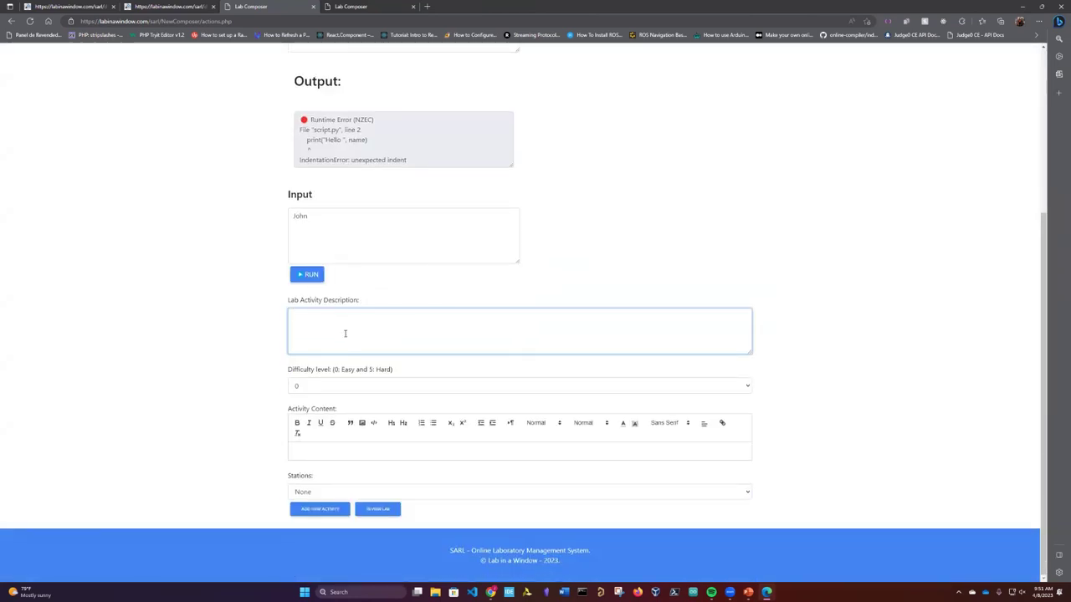
{"action": "left_click", "coordinate": [348, 384]}
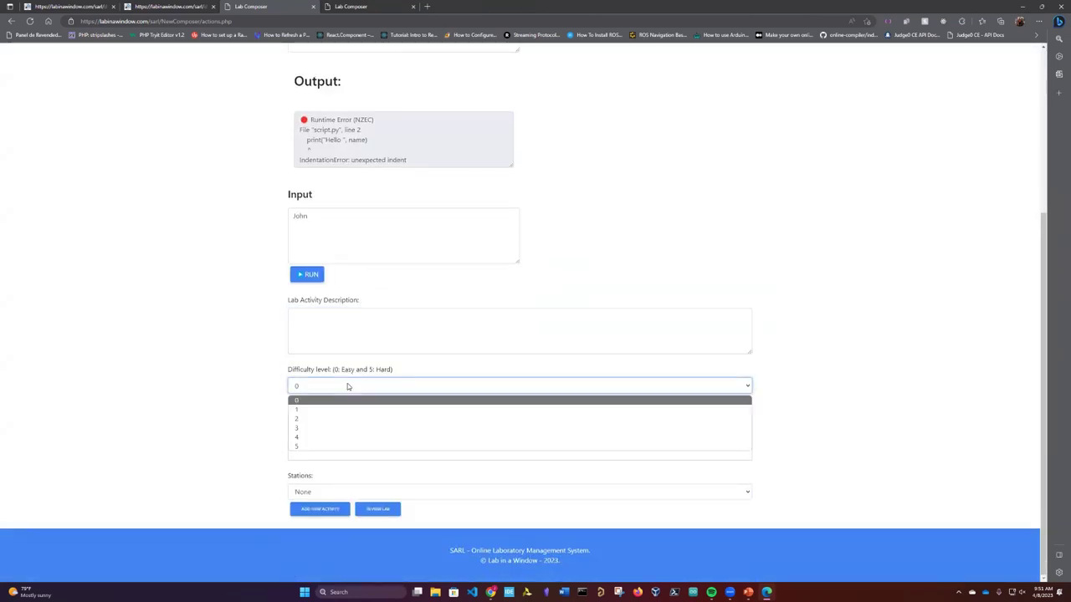
{"action": "left_click", "coordinate": [229, 368]}
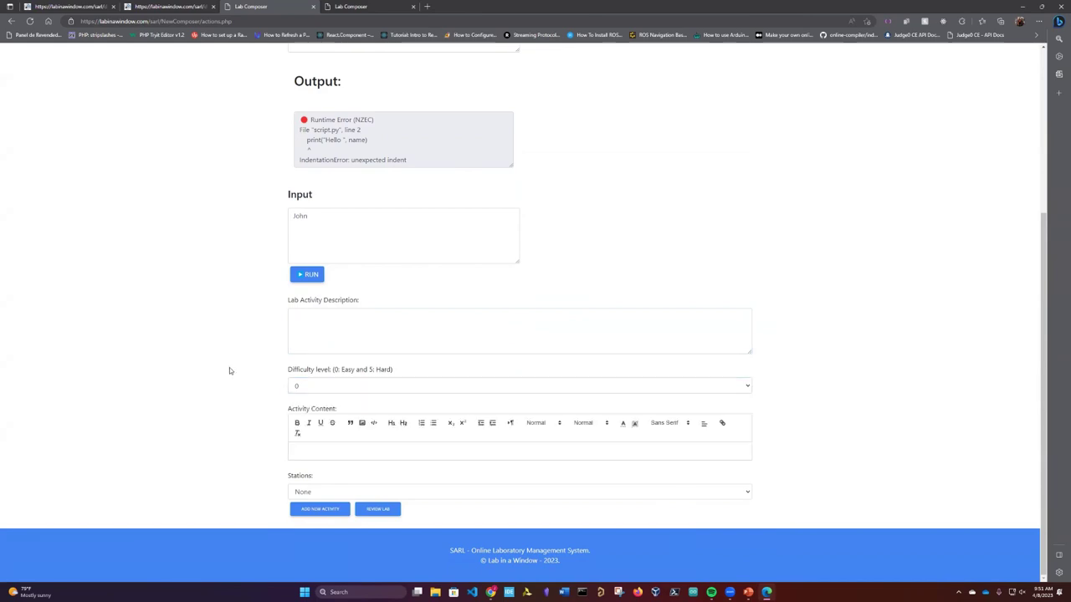
{"action": "left_click", "coordinate": [305, 492]}
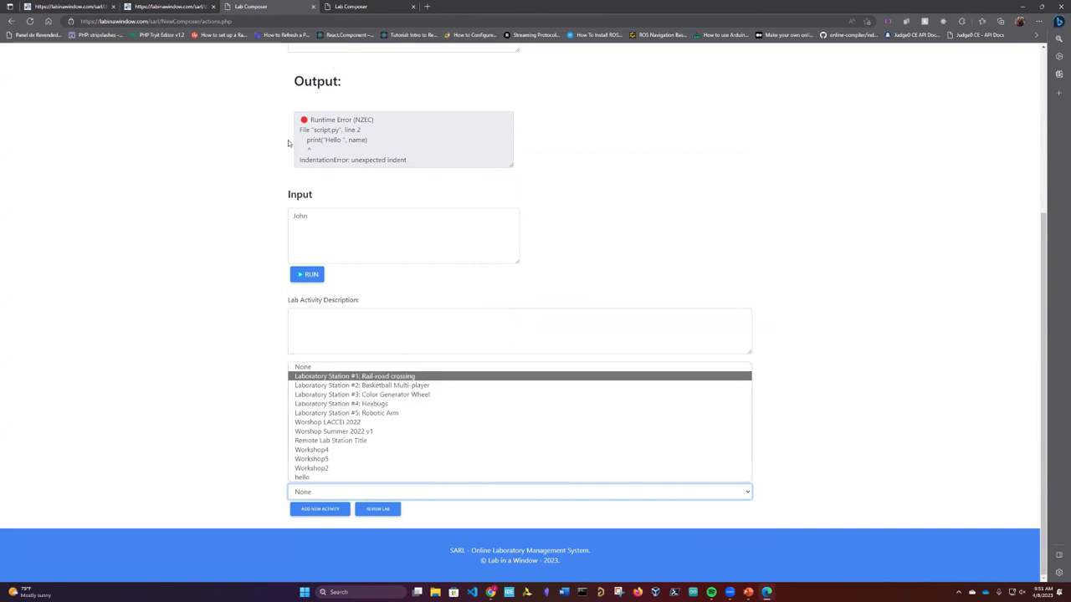
{"action": "scroll", "coordinate": [288, 140], "scroll_direction": "up", "scroll_amount": 5}
{"action": "scroll", "coordinate": [315, 418], "scroll_direction": "down", "scroll_amount": 3}
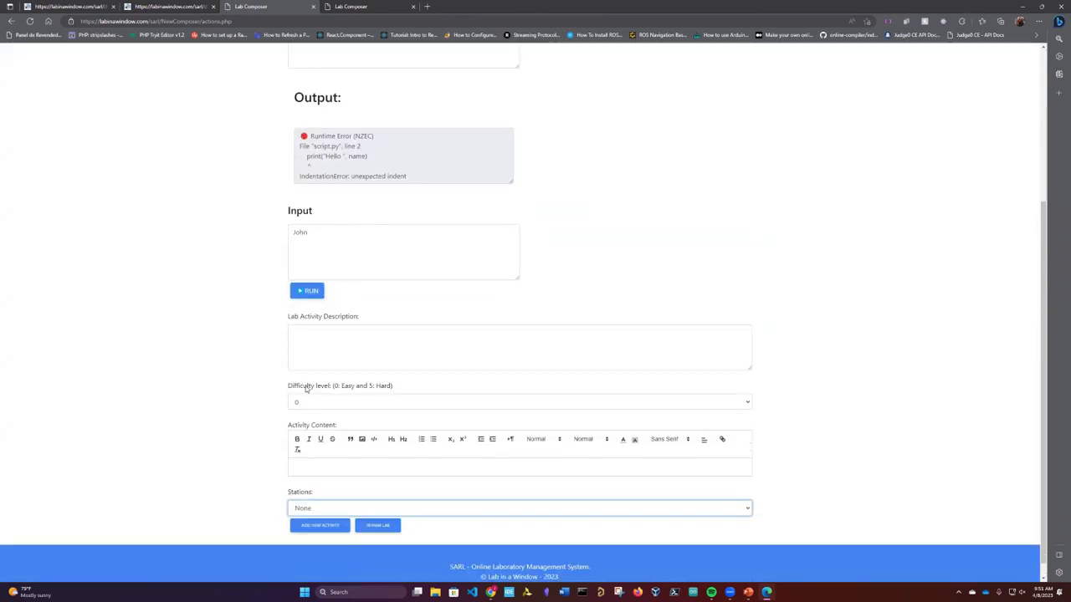
- Assign "Laboratory Station #1: Rail-road crossing" to the programming activity and add a second activity
{"action": "left_click", "coordinate": [314, 488]}
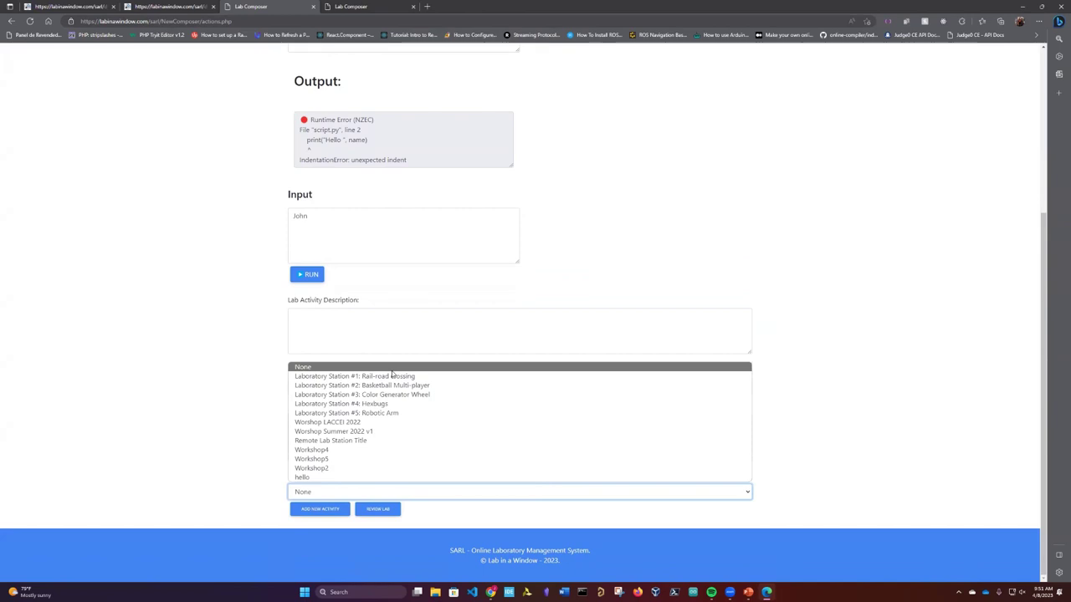
{"action": "left_click", "coordinate": [349, 376]}
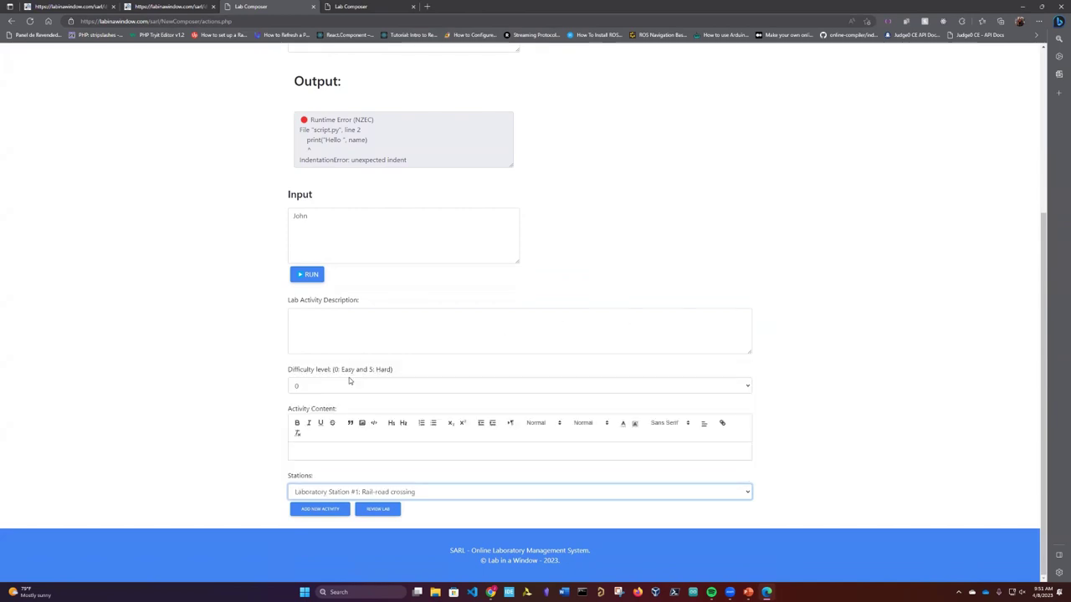
{"action": "scroll", "coordinate": [466, 360], "scroll_direction": "down", "scroll_amount": 4}
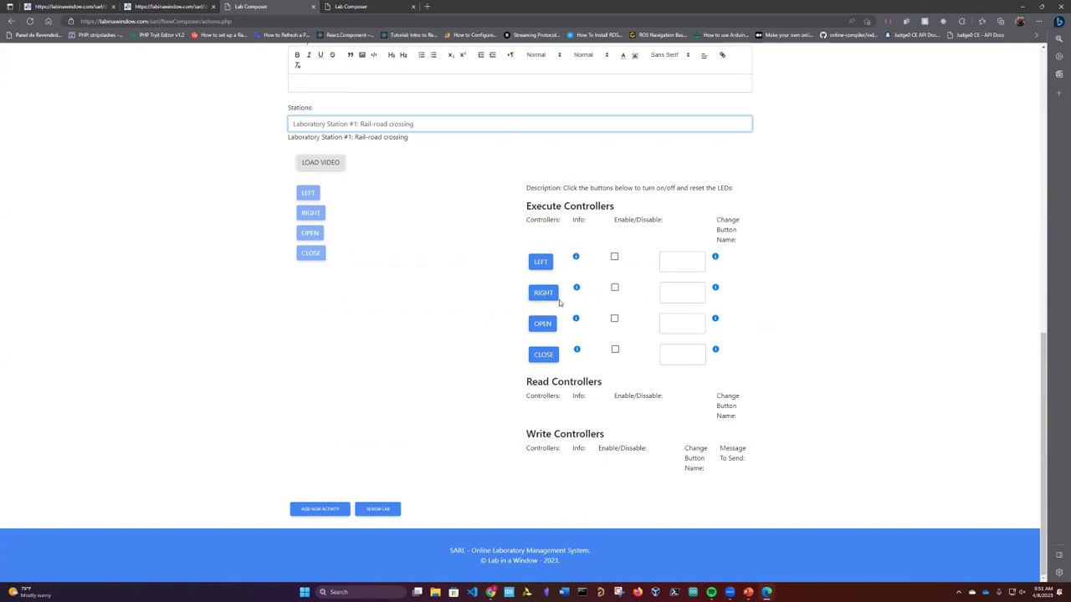
{"action": "scroll", "coordinate": [589, 323], "scroll_direction": "up", "scroll_amount": 3}
{"action": "scroll", "coordinate": [589, 324], "scroll_direction": "up", "scroll_amount": 3}
{"action": "scroll", "coordinate": [590, 324], "scroll_direction": "down", "scroll_amount": 6}
{"action": "key", "text": "Return"}
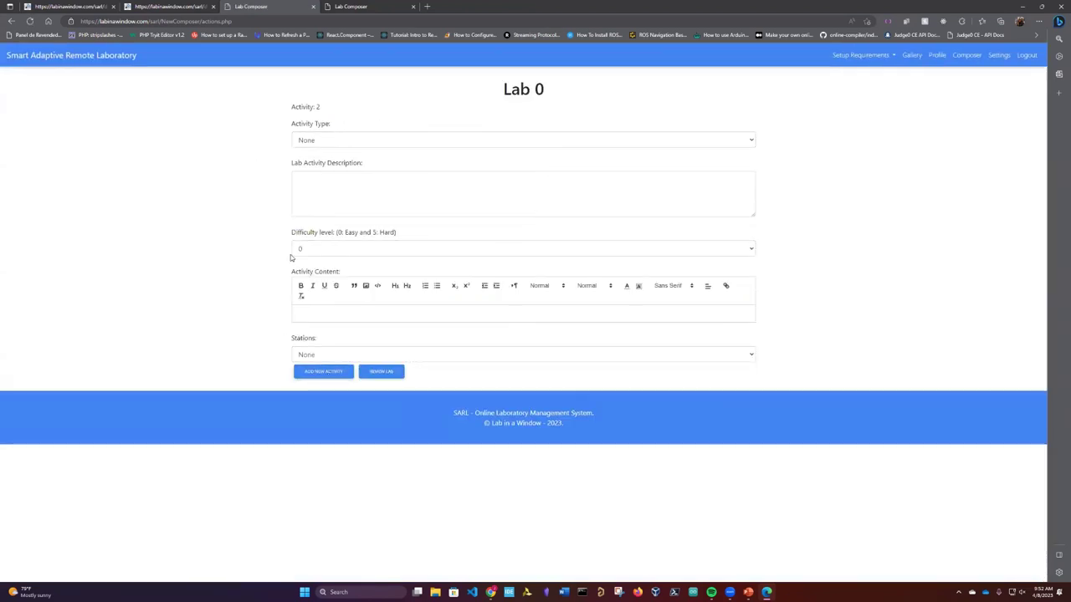
- Set the second activity's type to Drawing with the New Drawing option and its difficulty level to 2
{"action": "left_click", "coordinate": [344, 140]}
{"action": "left_click", "coordinate": [322, 173]}
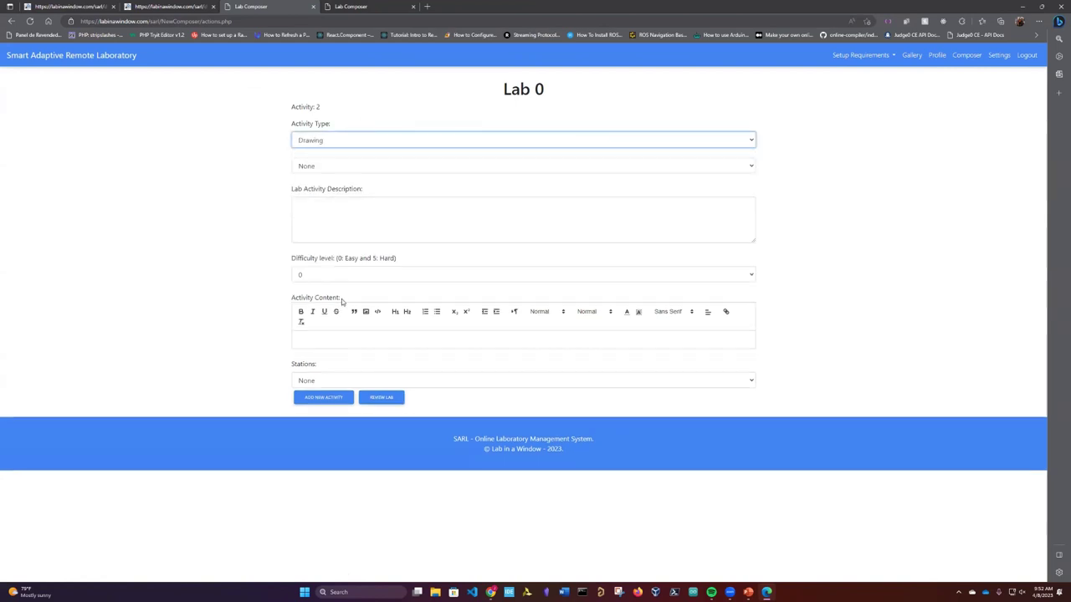
{"action": "left_click", "coordinate": [342, 165]}
{"action": "left_click", "coordinate": [336, 190]}
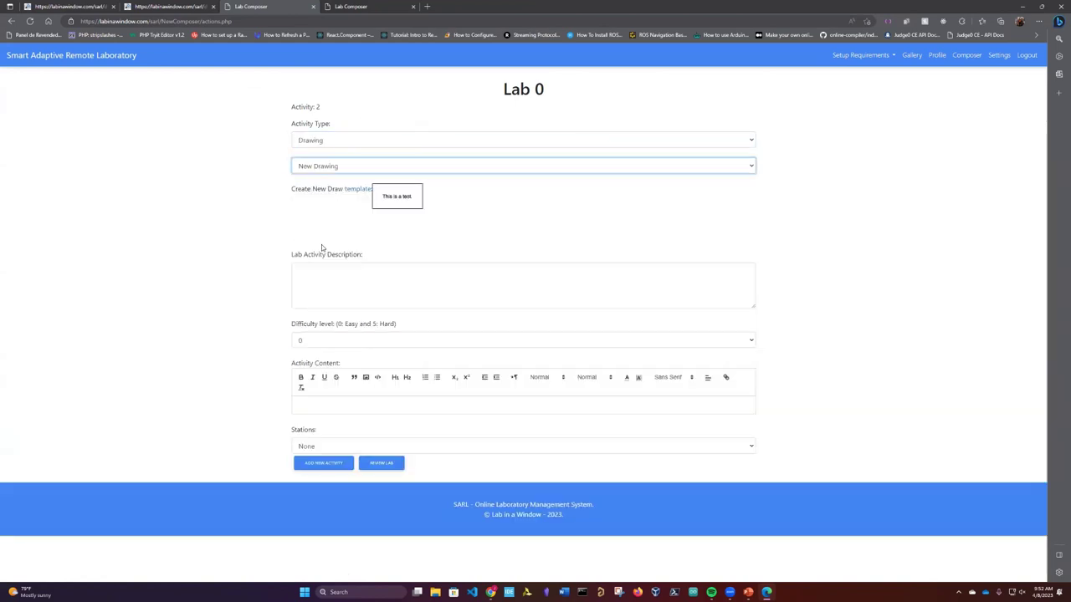
{"action": "left_click", "coordinate": [360, 338]}
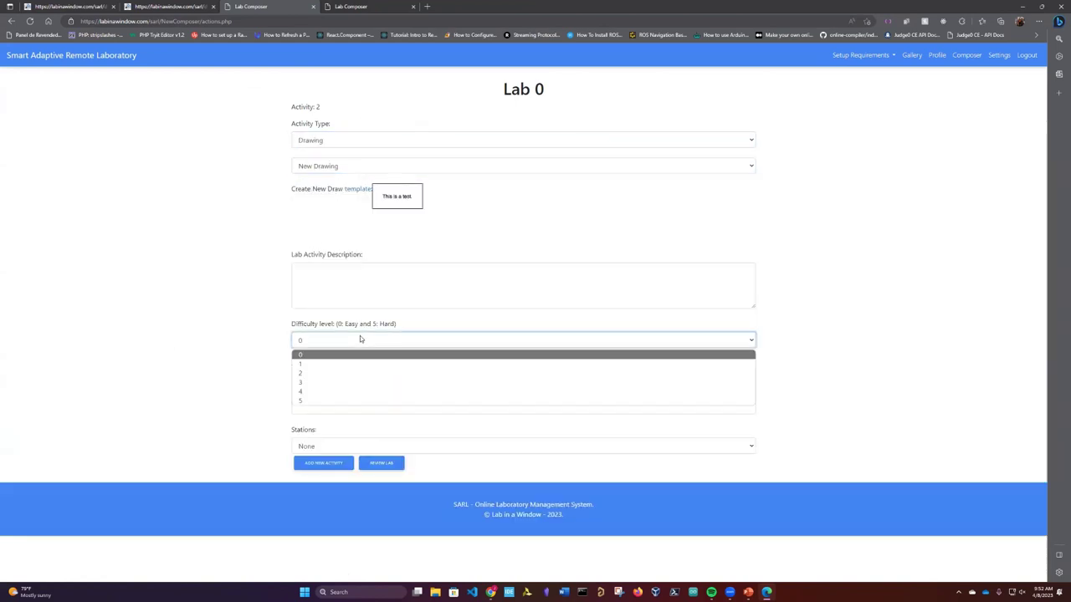
{"action": "left_click", "coordinate": [323, 373]}
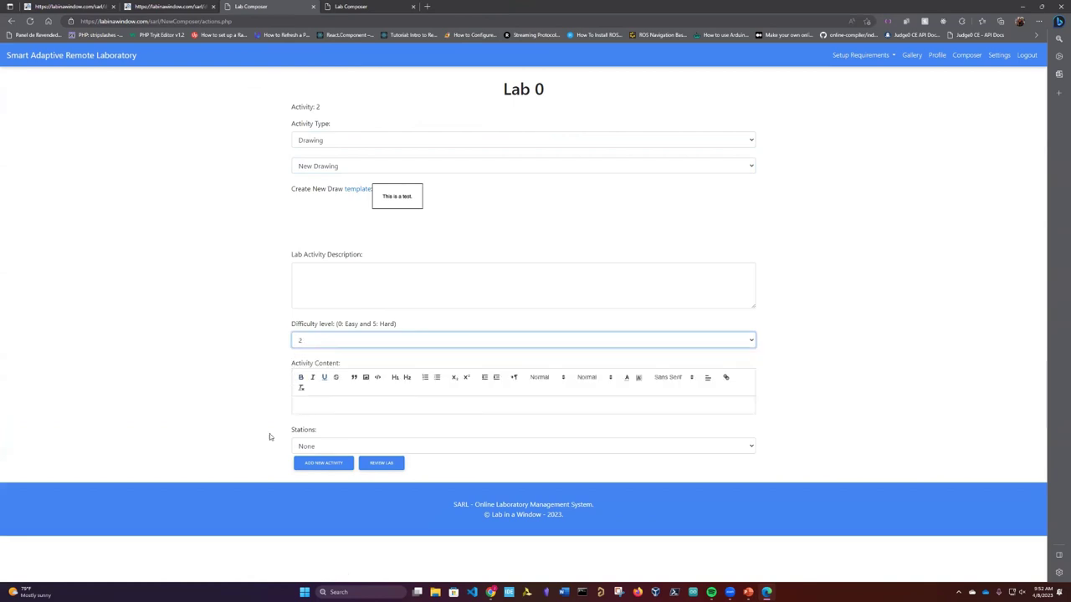
- Review the Lab 0 summary, finish the experiment and return to the Lab Composer home page
{"action": "left_click", "coordinate": [393, 467]}
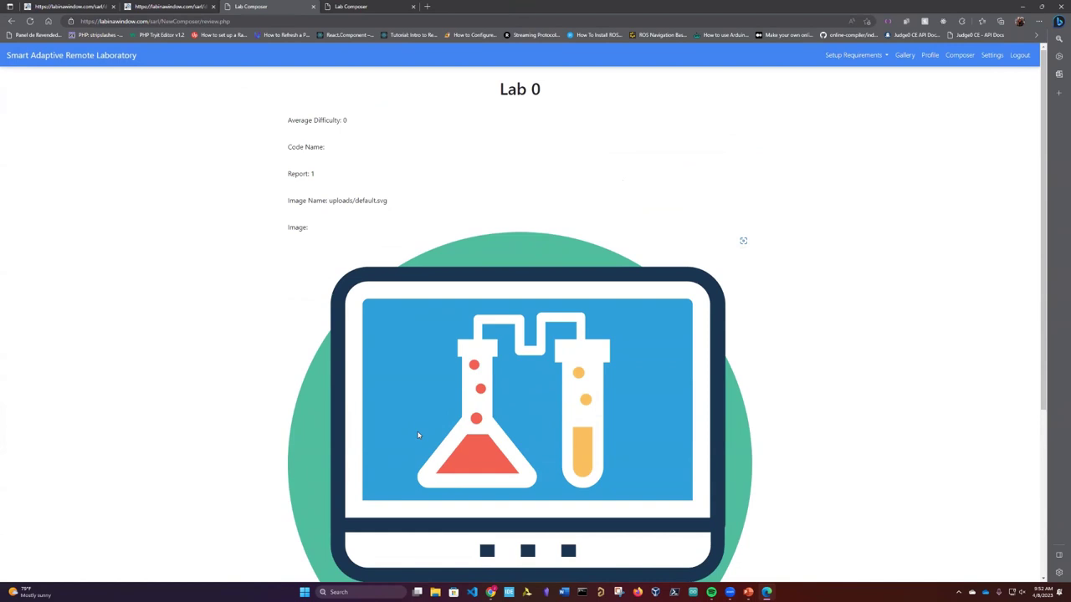
{"action": "scroll", "coordinate": [502, 393], "scroll_direction": "down", "scroll_amount": 3}
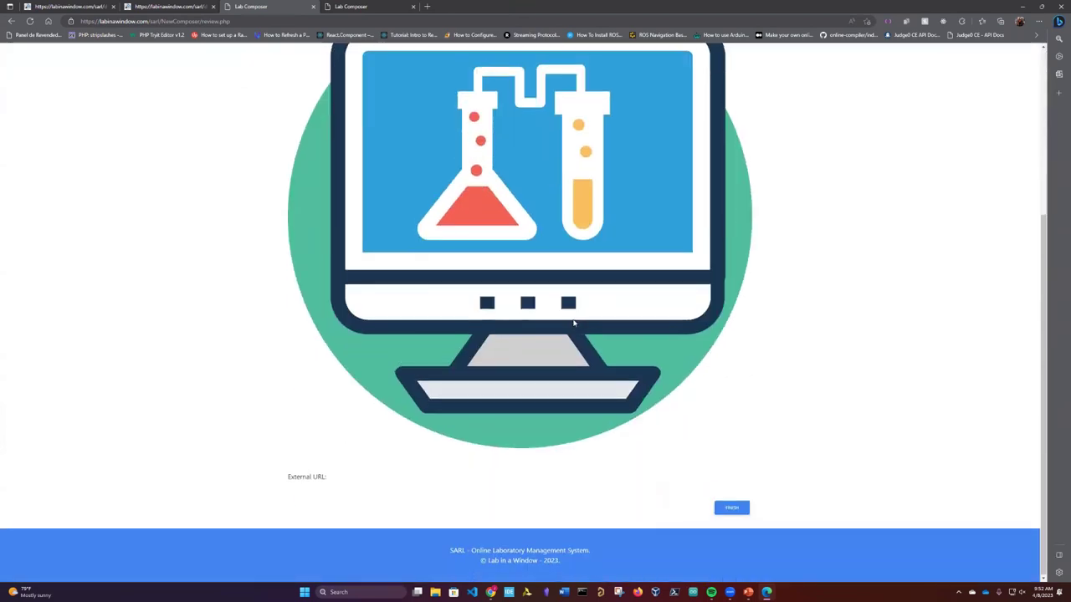
{"action": "left_click", "coordinate": [732, 509]}
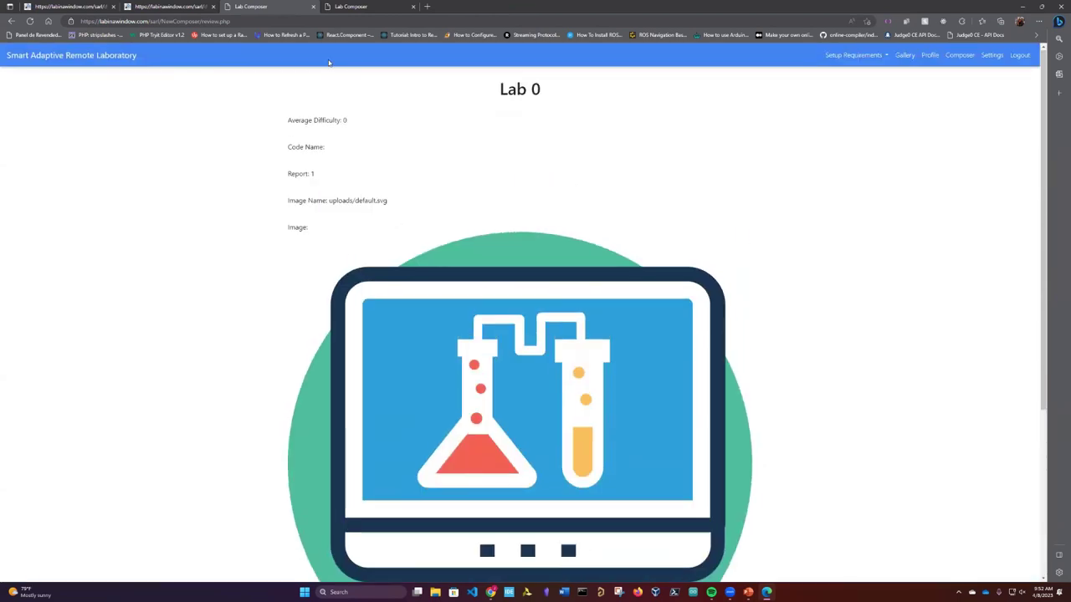
{"action": "key", "text": "alt+Left"}
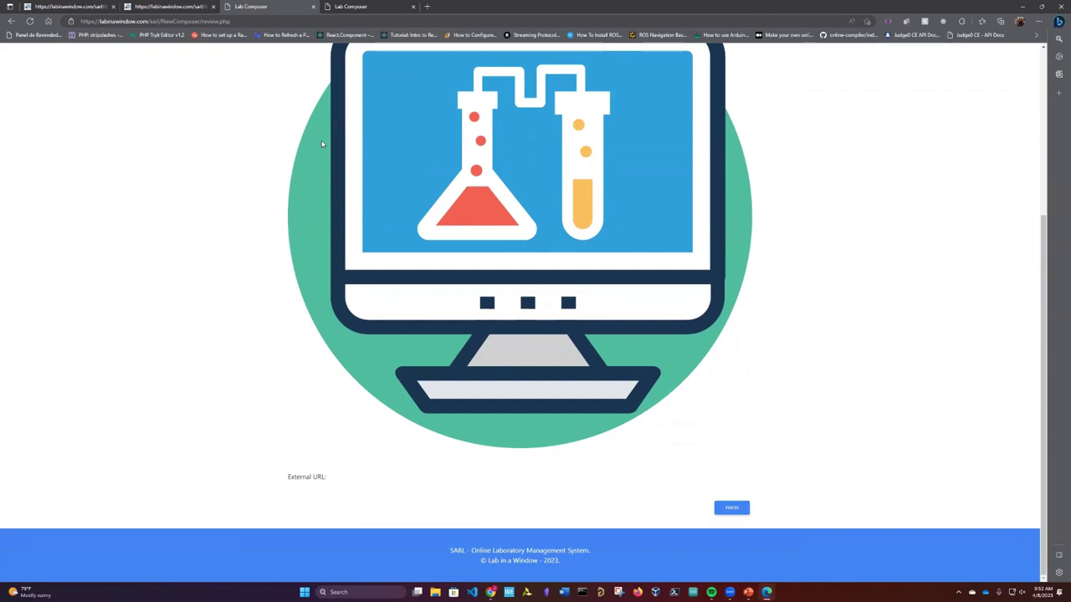
{"action": "left_click", "coordinate": [732, 509]}
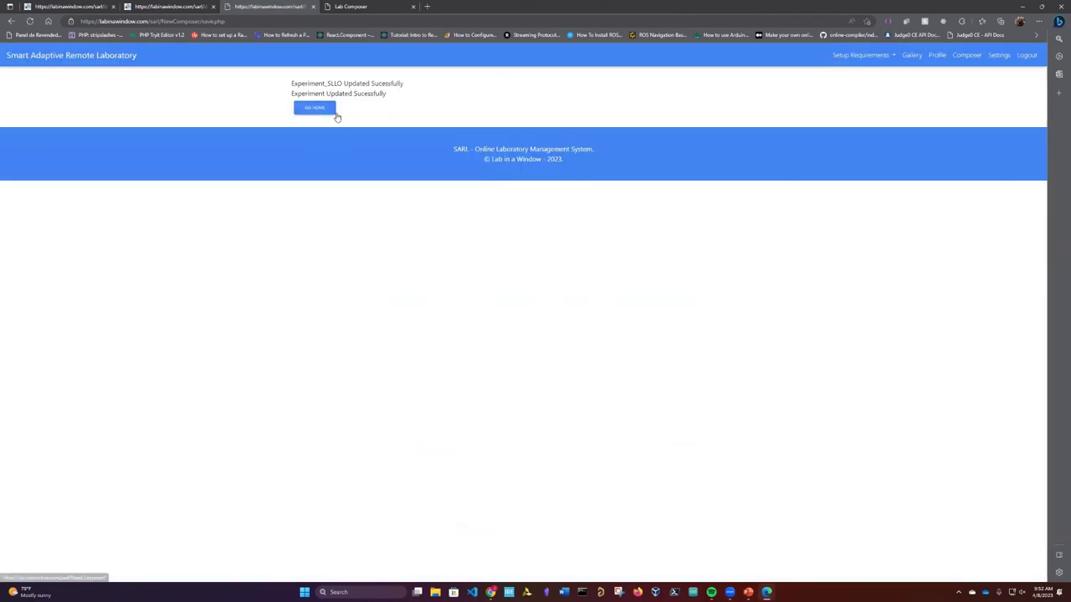
{"action": "left_click", "coordinate": [318, 109]}
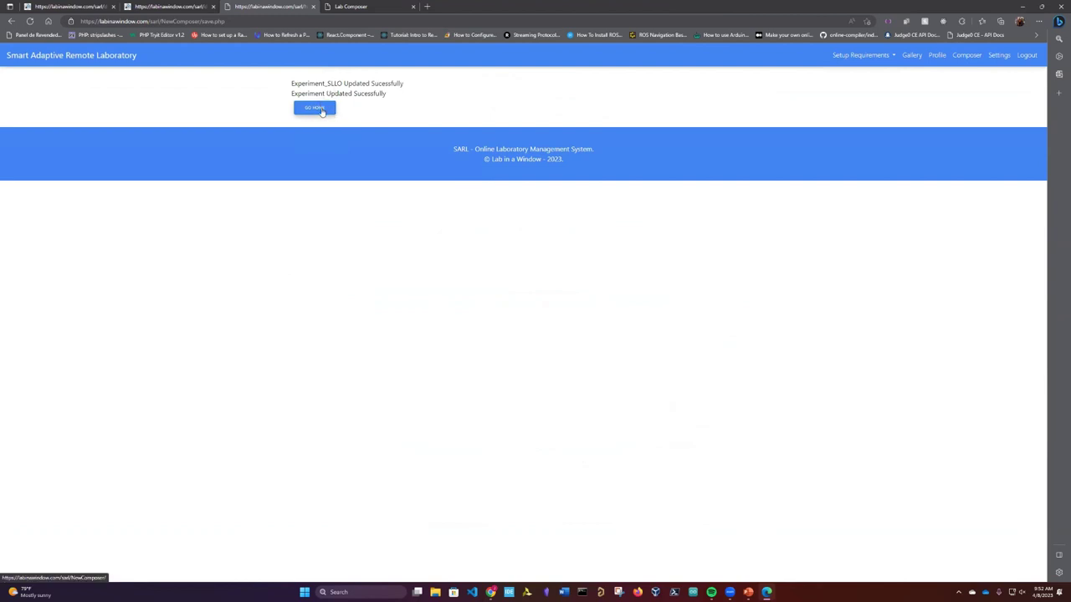
{"action": "left_click", "coordinate": [314, 108]}
- Find the Lab 0 experiment among the composed experiments, try it and return to the list
{"action": "scroll", "coordinate": [184, 347], "scroll_direction": "down", "scroll_amount": 2}
{"action": "scroll", "coordinate": [397, 226], "scroll_direction": "up", "scroll_amount": 1}
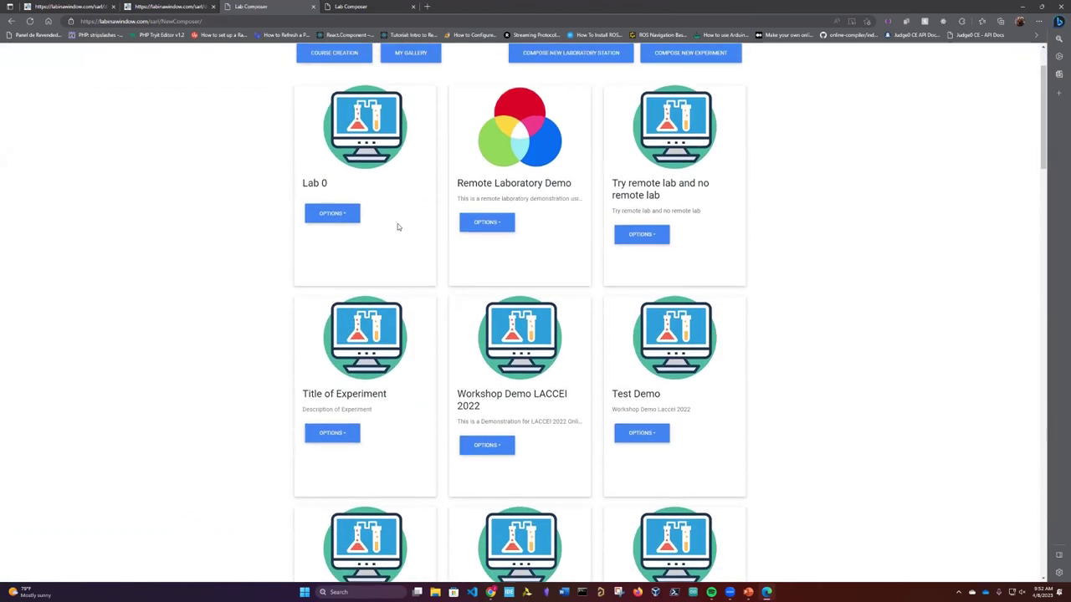
{"action": "left_click_drag", "start_coordinate": [307, 182], "coordinate": [302, 183]}
{"action": "scroll", "coordinate": [342, 250], "scroll_direction": "up", "scroll_amount": 1}
{"action": "left_click", "coordinate": [195, 286]}
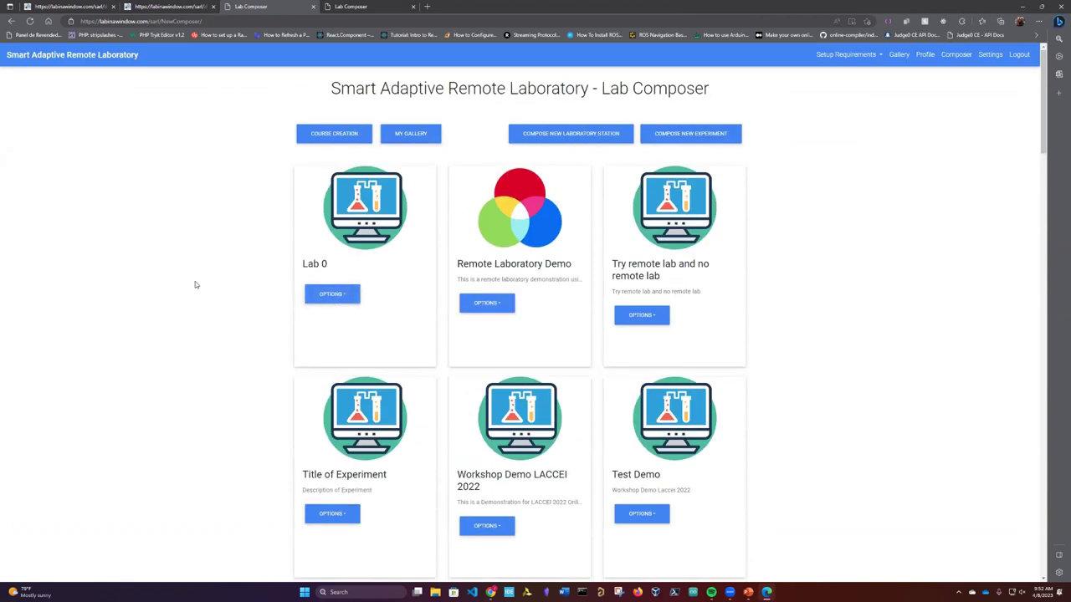
{"action": "left_click", "coordinate": [335, 294]}
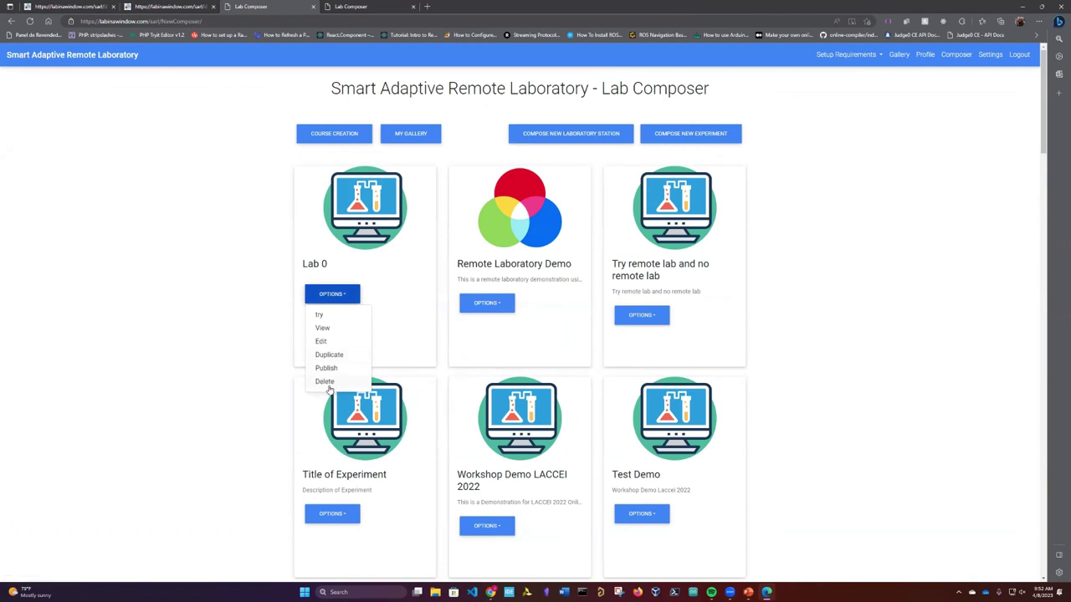
{"action": "left_click", "coordinate": [330, 317]}
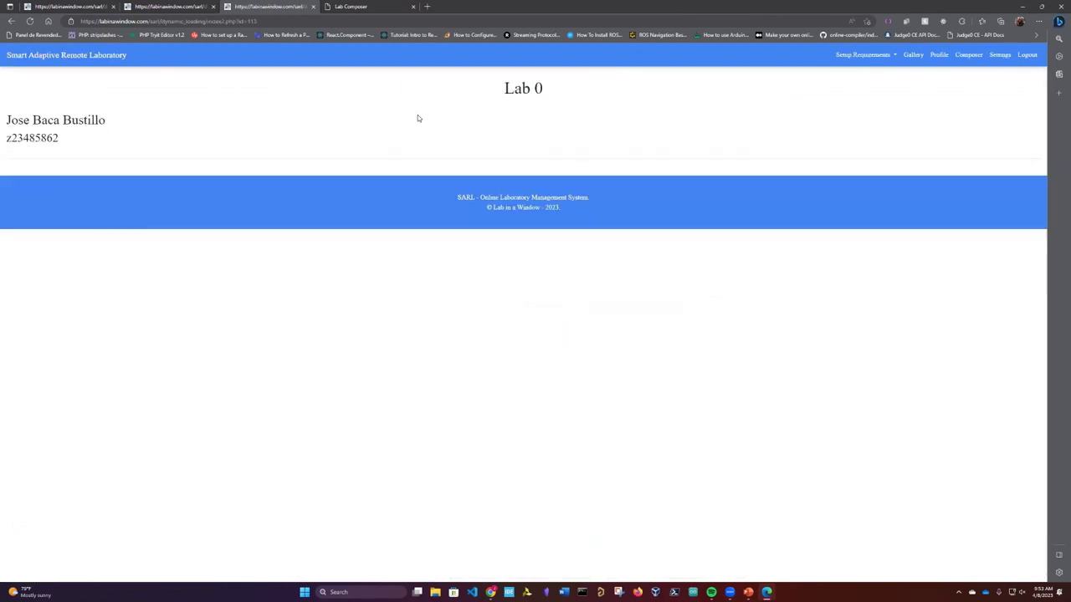
{"action": "key", "text": "alt+Left"}
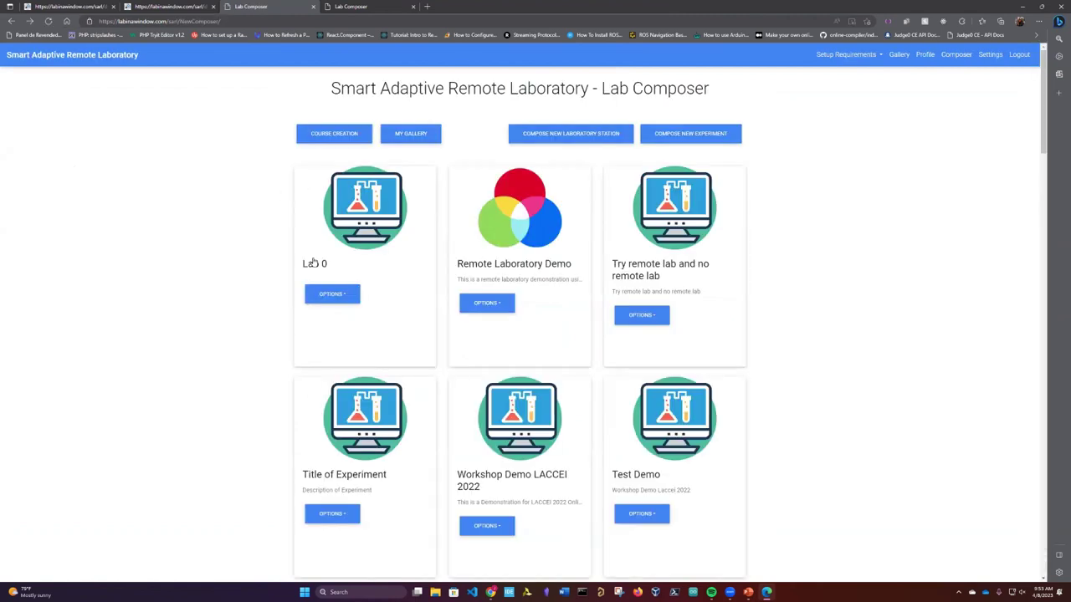
- Try the Remote Laboratory Demo experiment and look at its two activities
{"action": "left_click", "coordinate": [506, 306]}
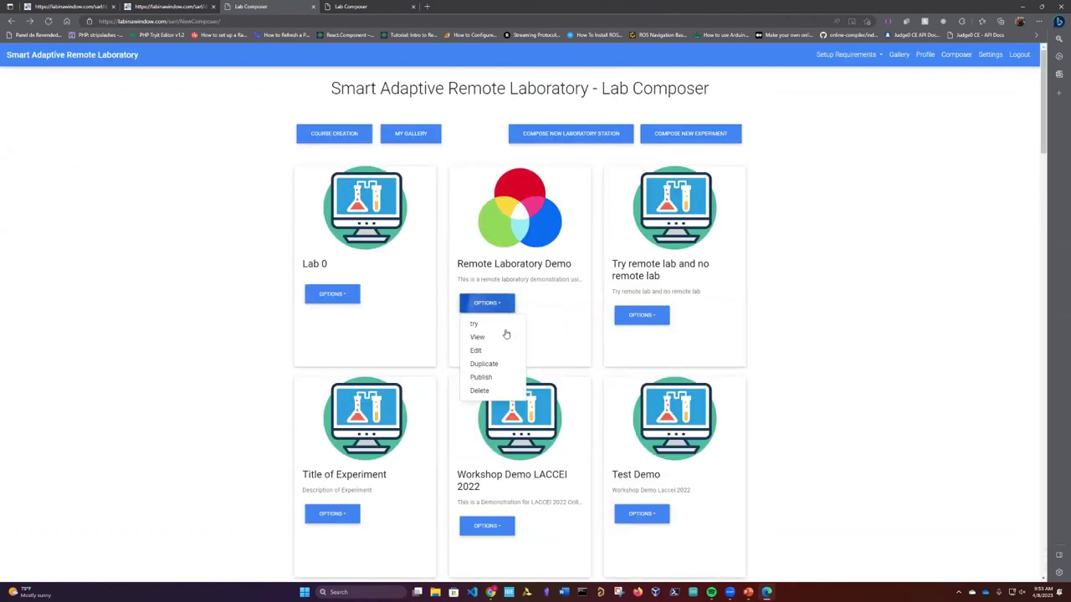
{"action": "left_click", "coordinate": [475, 325]}
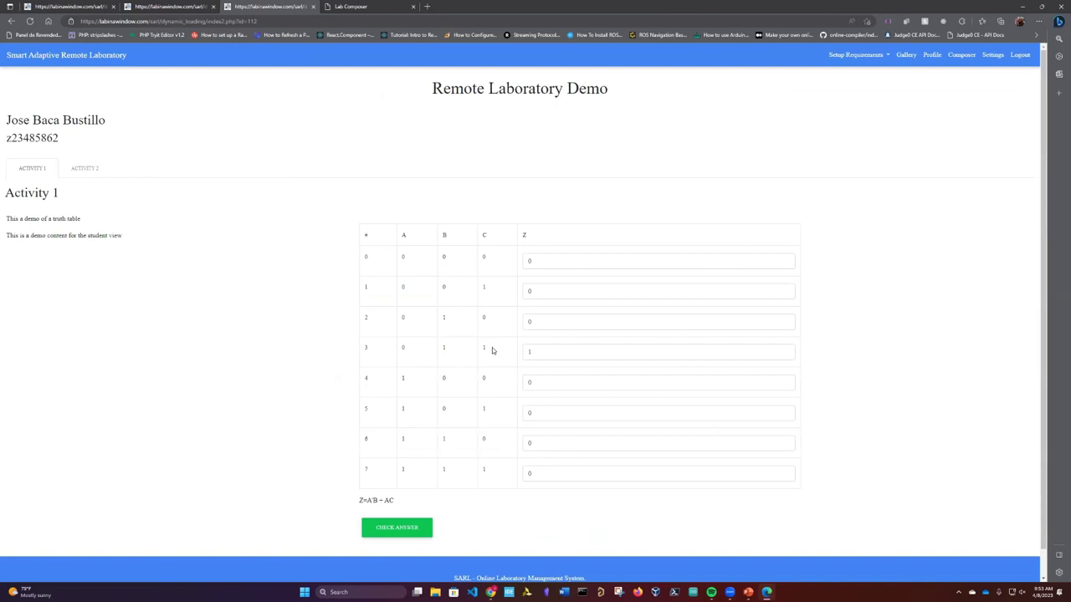
{"action": "left_click", "coordinate": [79, 171]}
{"action": "left_click", "coordinate": [30, 171]}
- Load the live camera video in Activity 2 and change the station's color to white
{"action": "left_click", "coordinate": [70, 171]}
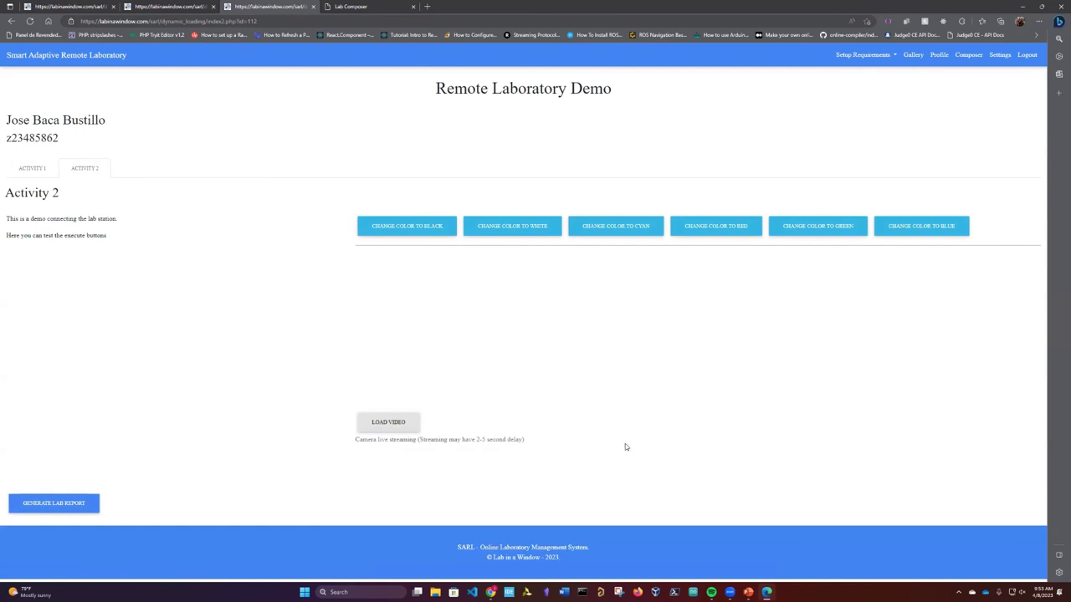
{"action": "left_click", "coordinate": [393, 423]}
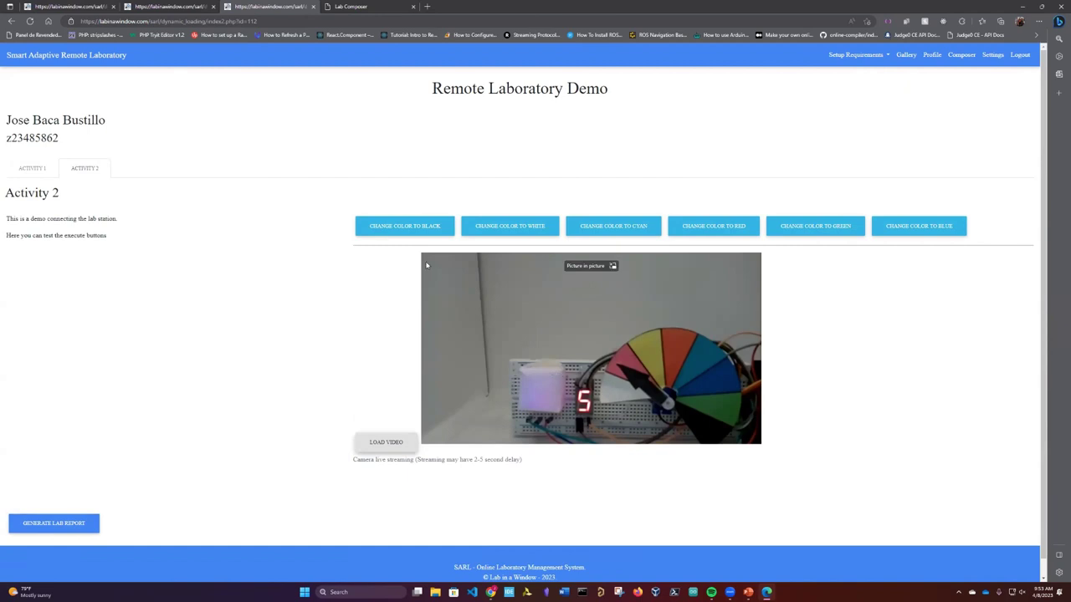
{"action": "left_click", "coordinate": [519, 228]}
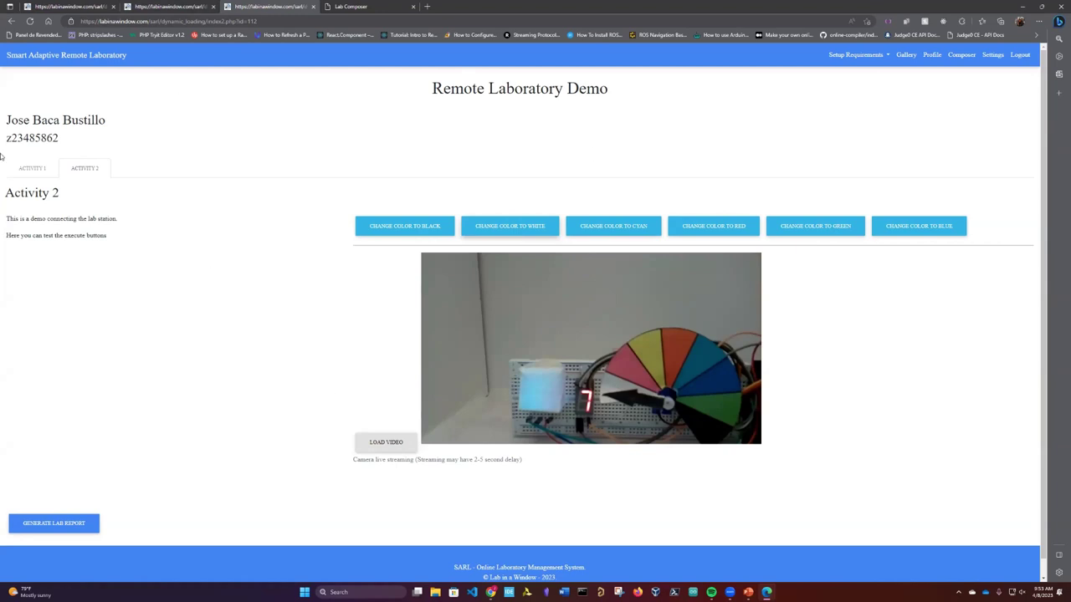
- Set output Z to 1 in row 2 of Activity 1's truth table and check the answer
{"action": "left_click", "coordinate": [35, 167]}
{"action": "scroll", "coordinate": [614, 268], "scroll_direction": "down", "scroll_amount": 1}
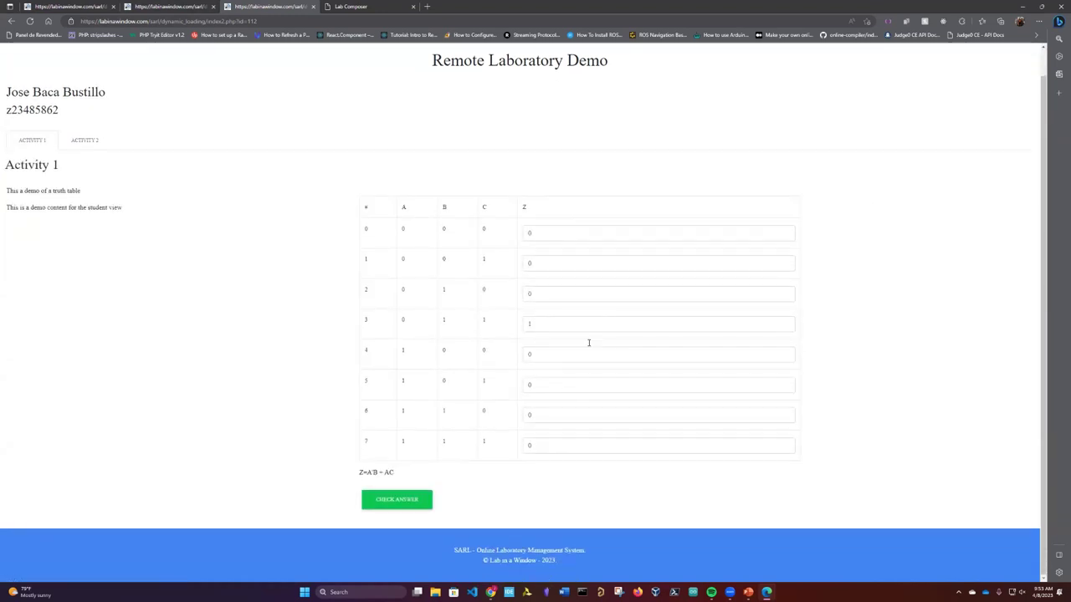
{"action": "double_click", "coordinate": [540, 297]}
{"action": "type", "text": "1"}
{"action": "left_click", "coordinate": [91, 295]}
{"action": "left_click", "coordinate": [398, 497]}
{"action": "left_click_drag", "start_coordinate": [359, 505], "coordinate": [436, 506]}
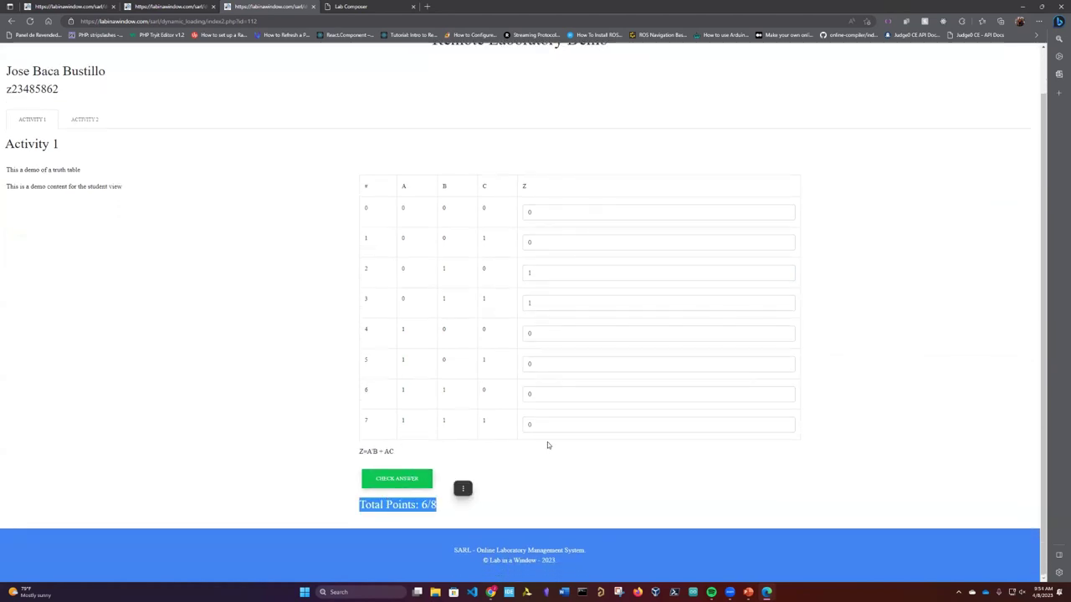
{"action": "scroll", "coordinate": [262, 195], "scroll_direction": "up", "scroll_amount": 1}
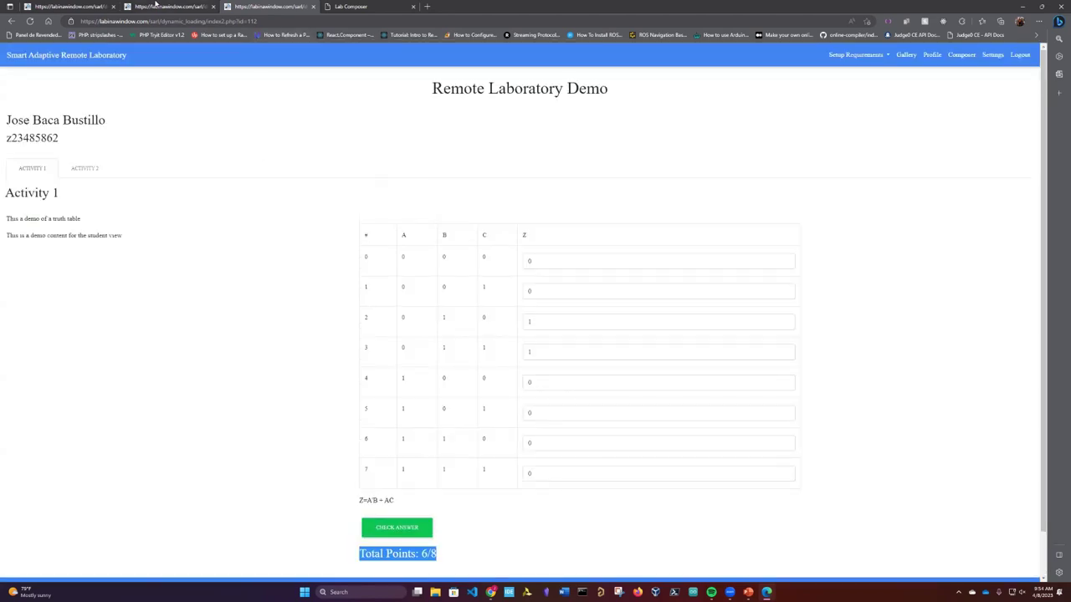
- Open the Gallery and look through the labs of the Introduction To Logic Design course
{"action": "left_click", "coordinate": [77, 5]}
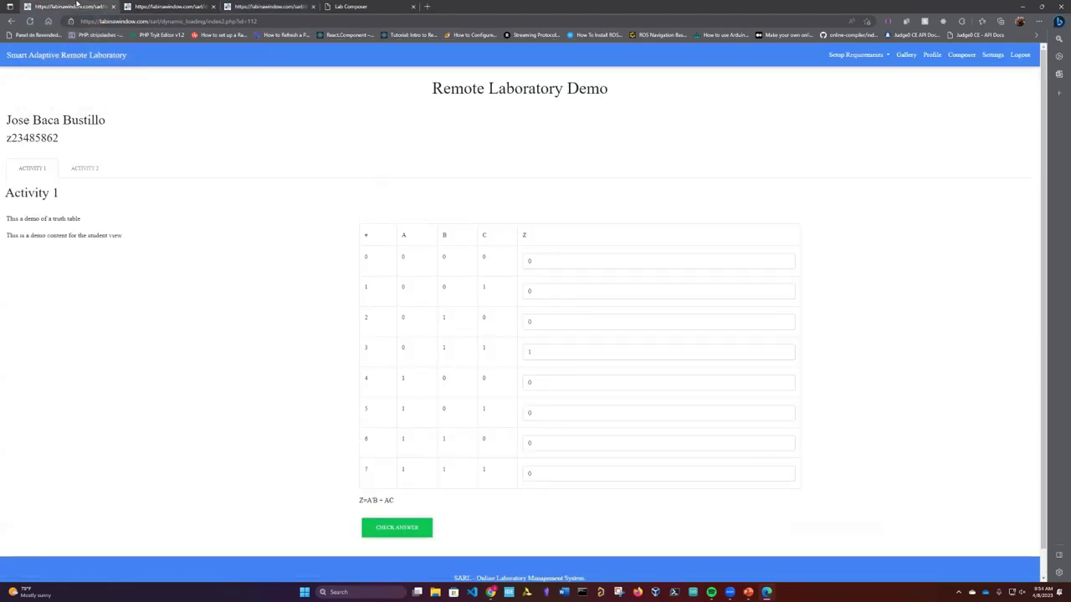
{"action": "left_click", "coordinate": [907, 55]}
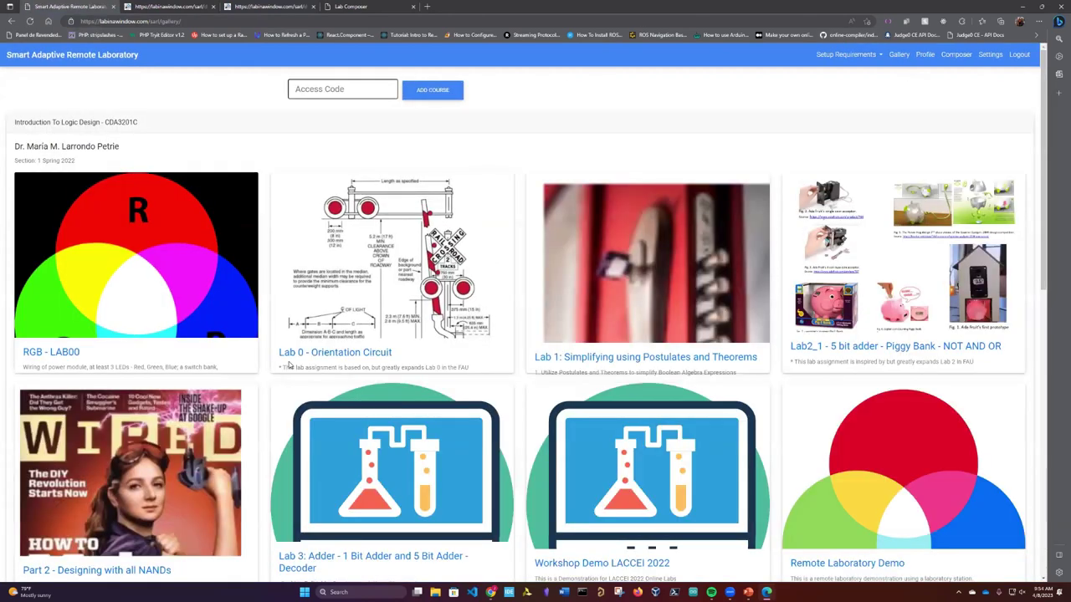
{"action": "scroll", "coordinate": [467, 397], "scroll_direction": "down", "scroll_amount": 2}
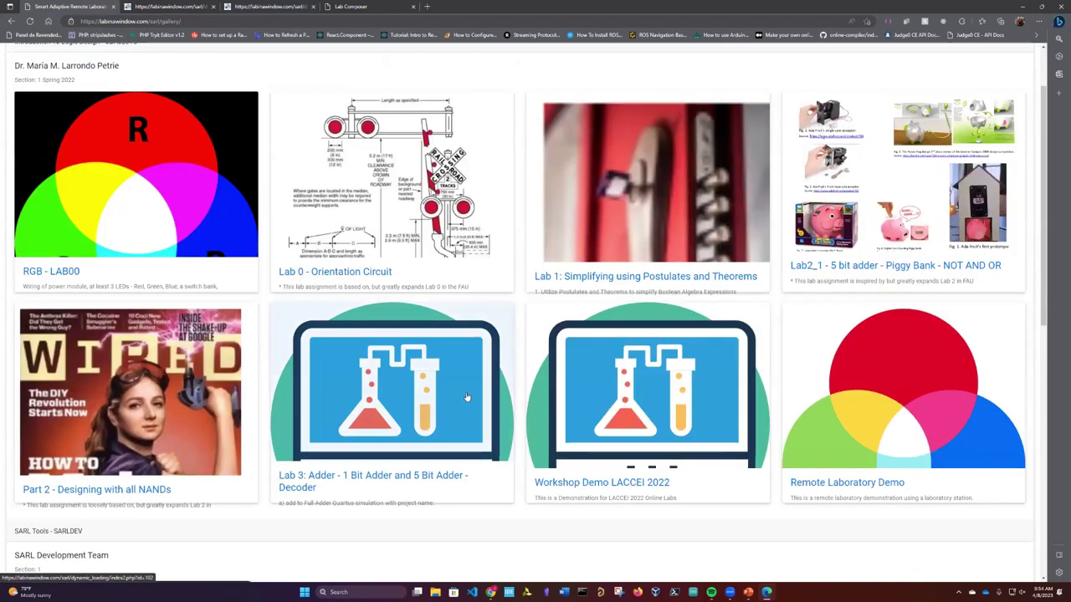
{"action": "scroll", "coordinate": [460, 390], "scroll_direction": "up", "scroll_amount": 2}
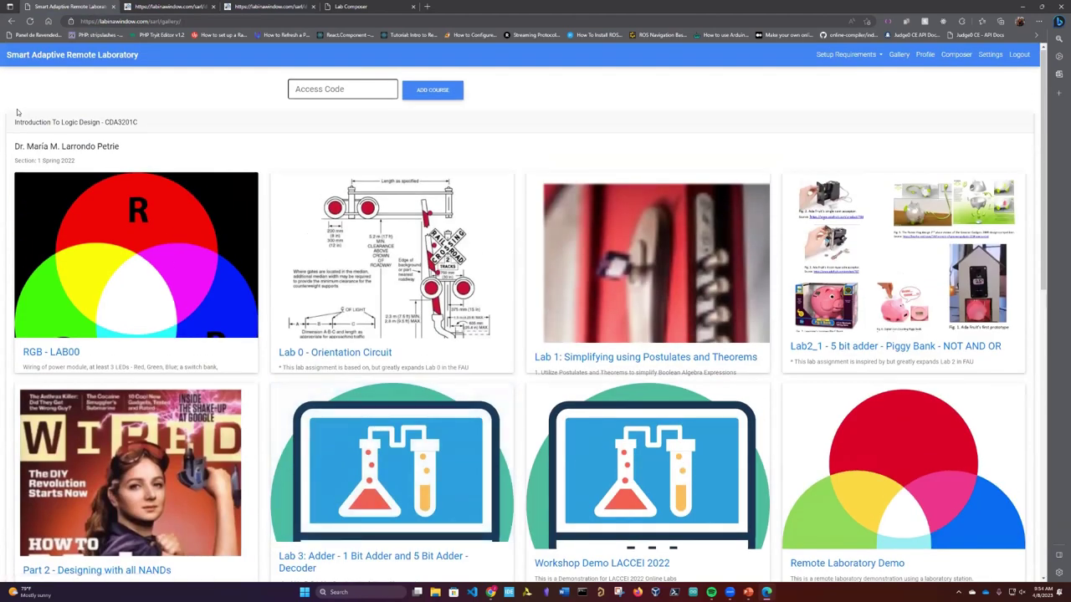
{"action": "left_click_drag", "start_coordinate": [13, 123], "coordinate": [105, 125]}
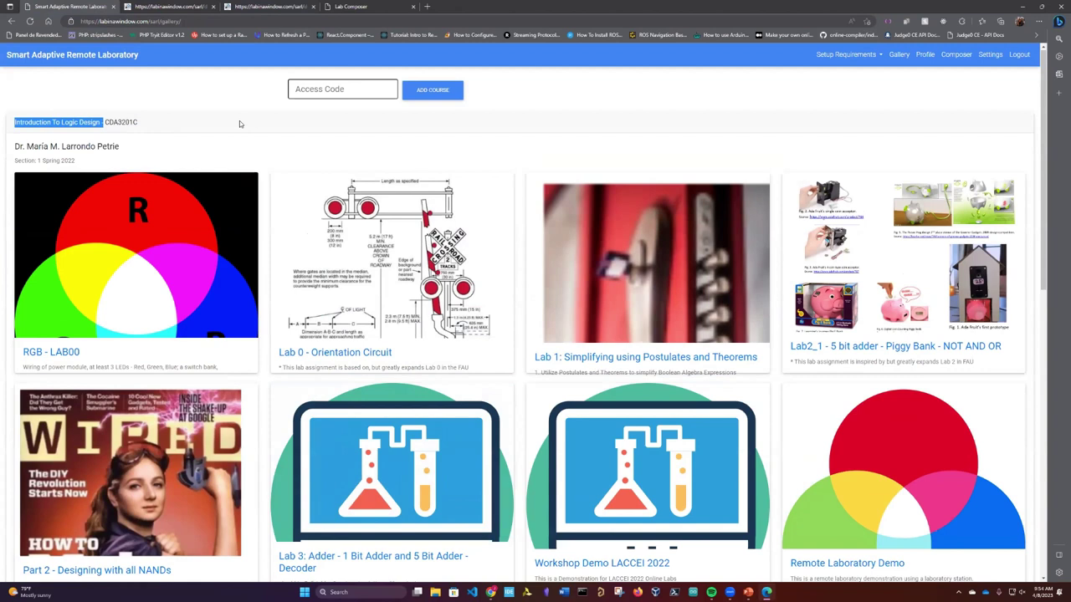
{"action": "scroll", "coordinate": [243, 224], "scroll_direction": "down", "scroll_amount": 1}
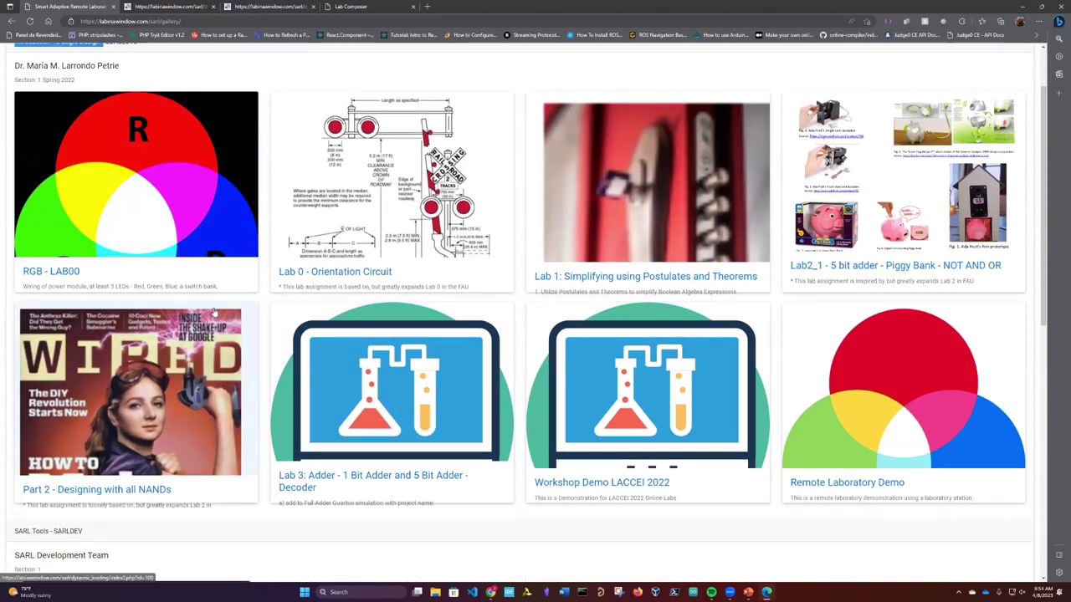
- Add an Actor and a parallelogram near the Start HERE box in the RGB - LAB00 drawing, saving and exiting the editor
{"action": "left_click", "coordinate": [67, 278]}
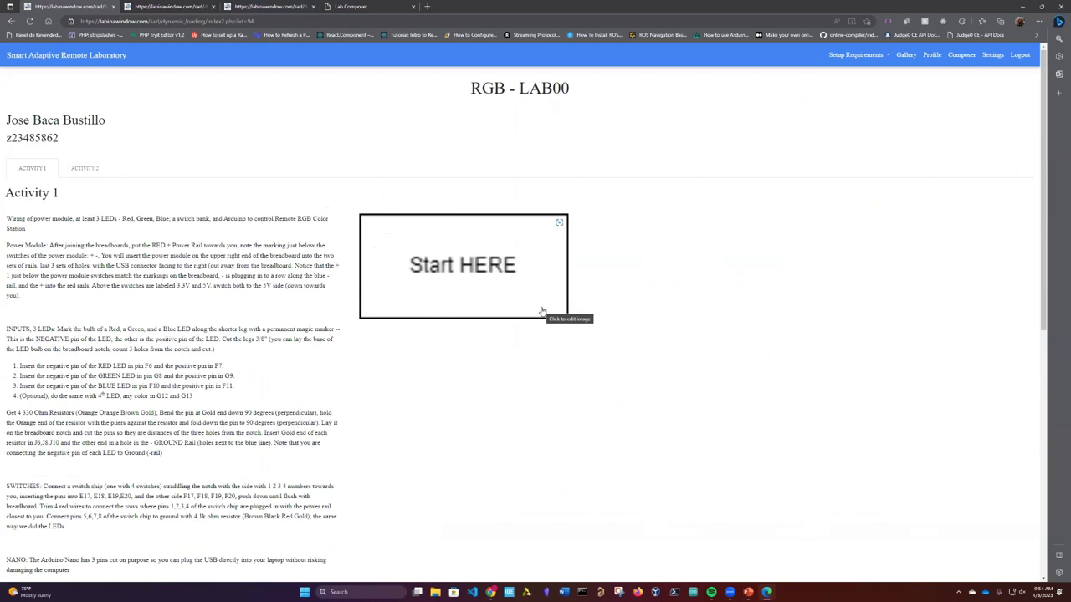
{"action": "left_click", "coordinate": [499, 275]}
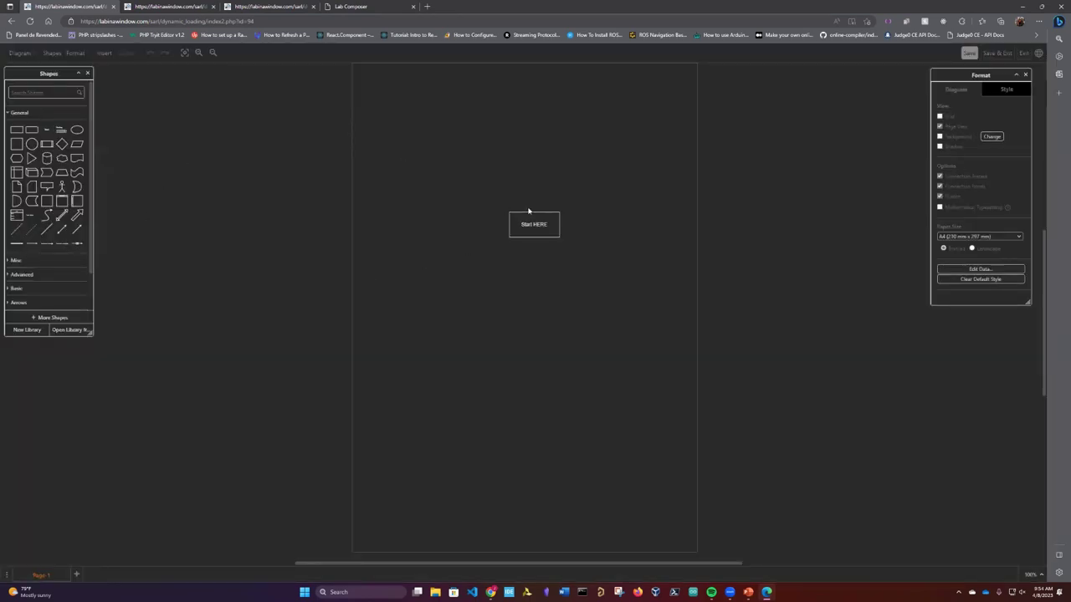
{"action": "left_click_drag", "start_coordinate": [66, 185], "coordinate": [520, 167]}
{"action": "left_click_drag", "start_coordinate": [77, 145], "coordinate": [493, 190]}
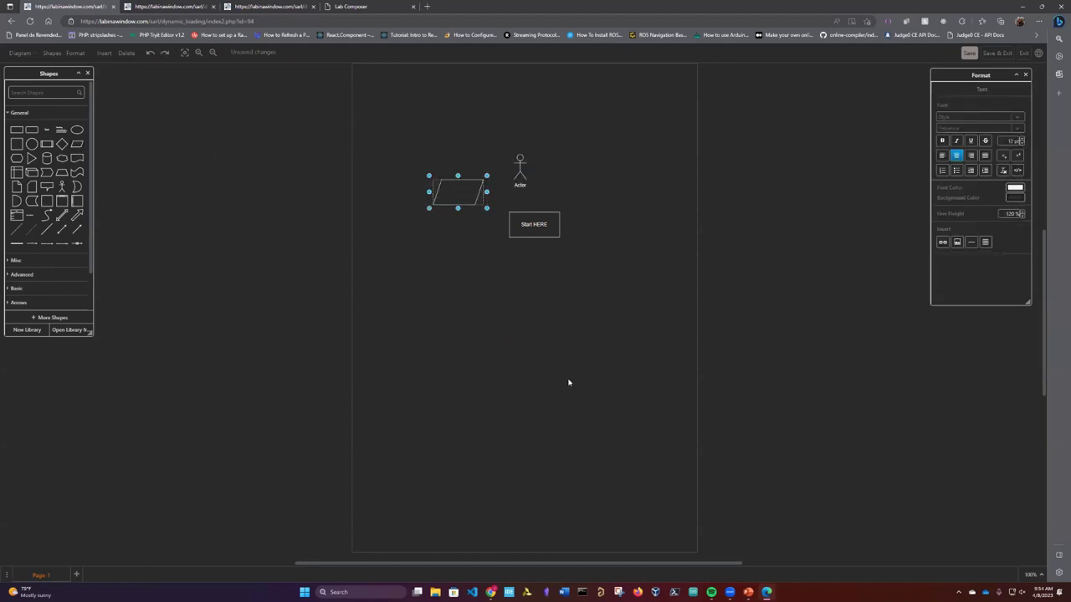
{"action": "left_click", "coordinate": [997, 53]}
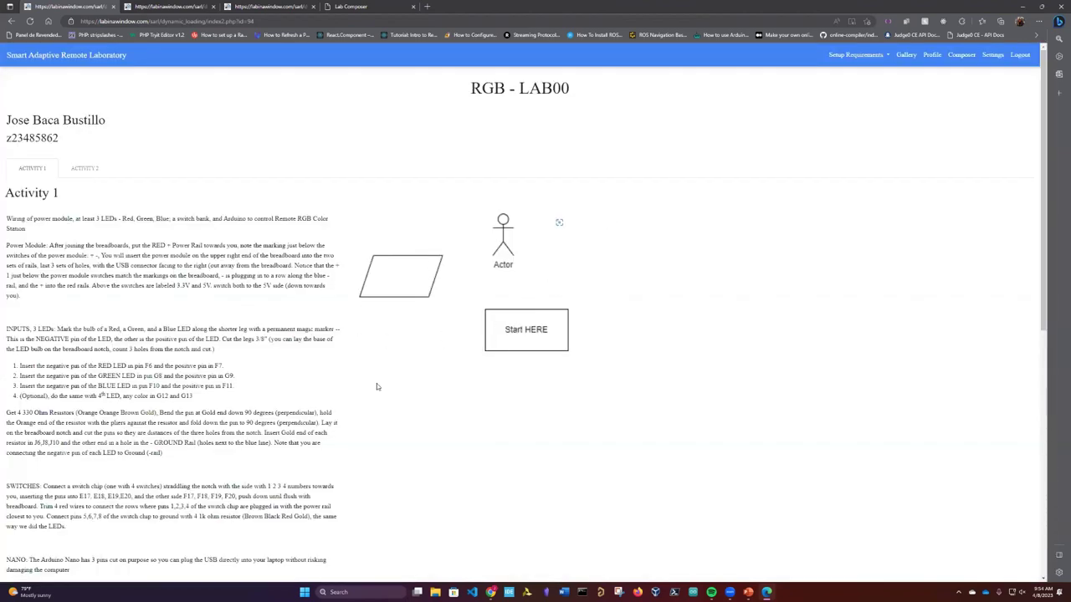
- Enter the Laboratory 00: LEDS station from RGB - LAB00's Activity 2 and connect the Nano board
{"action": "left_click", "coordinate": [84, 168]}
{"action": "left_click", "coordinate": [386, 227]}
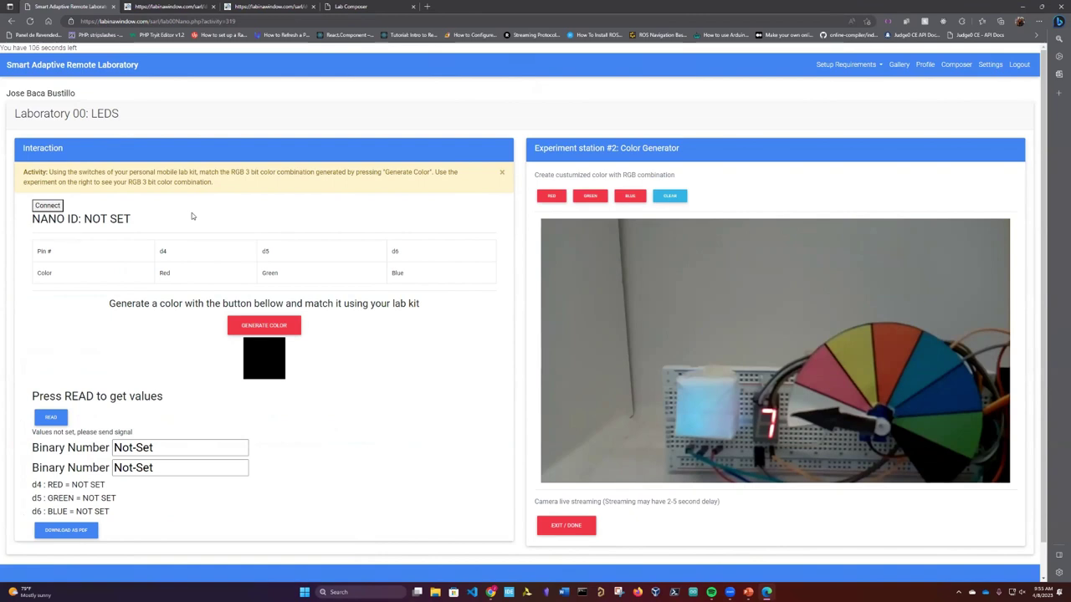
{"action": "left_click", "coordinate": [49, 206]}
{"action": "left_click", "coordinate": [125, 52]}
{"action": "left_click", "coordinate": [188, 109]}
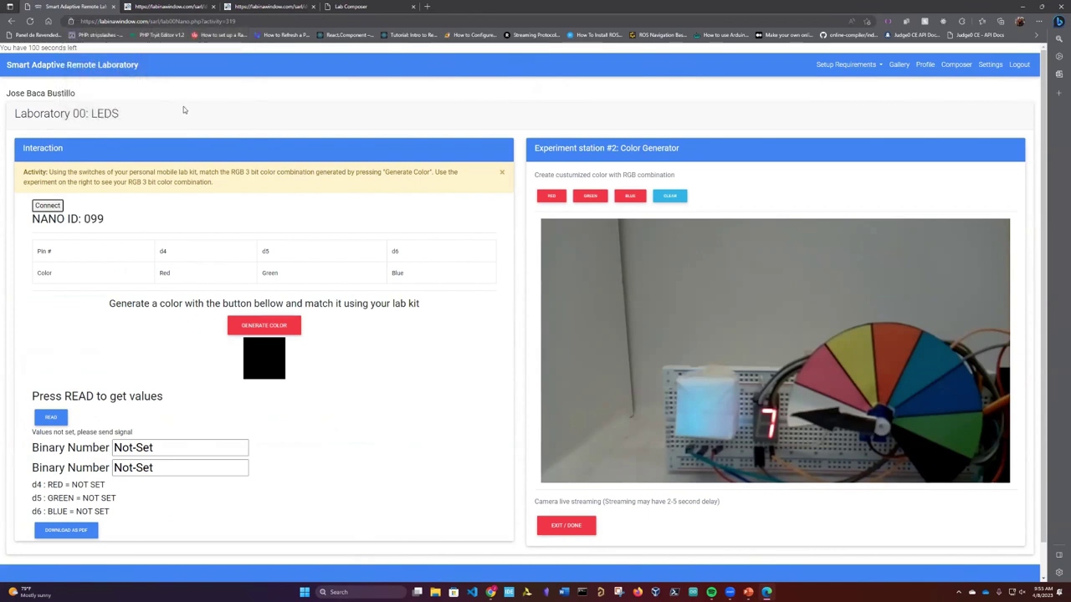
{"action": "left_click_drag", "start_coordinate": [107, 219], "coordinate": [82, 220]}
- Generate a target color and read the binary values from the lab kit
{"action": "scroll", "coordinate": [84, 260], "scroll_direction": "down", "scroll_amount": 1}
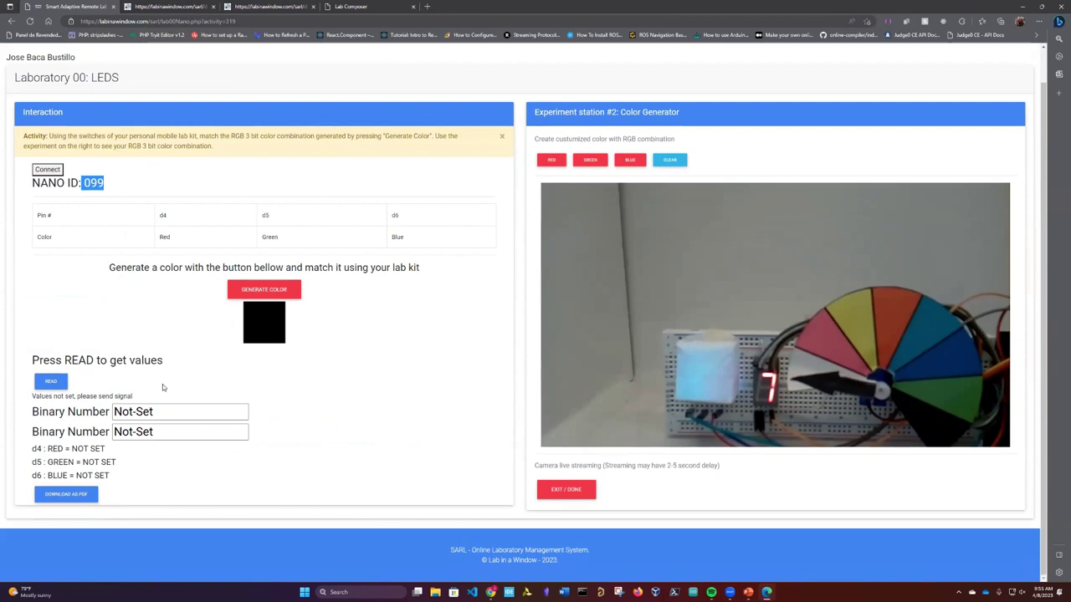
{"action": "left_click", "coordinate": [276, 291]}
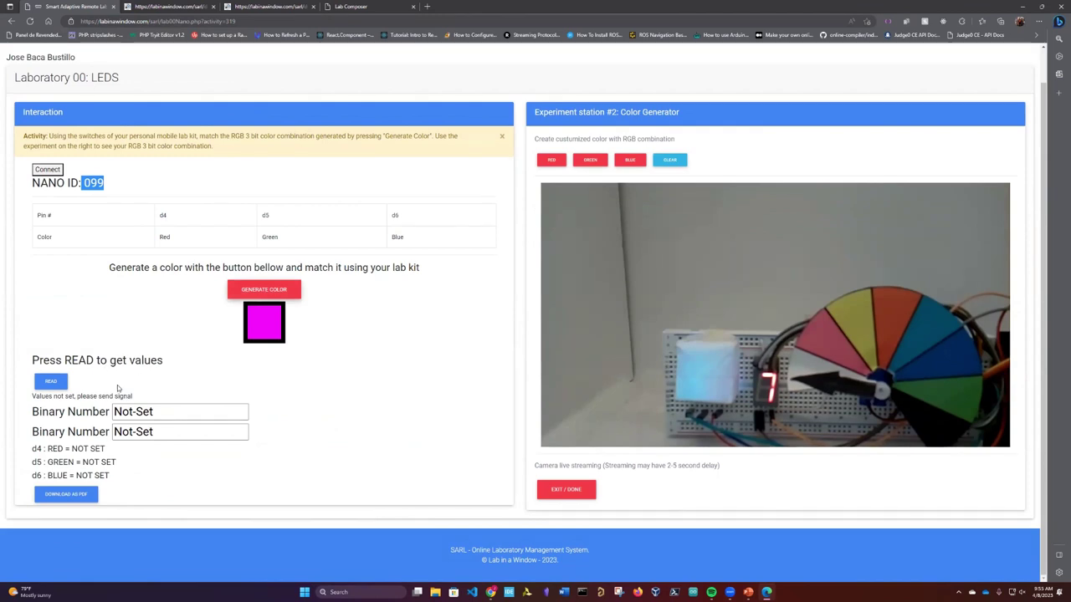
{"action": "left_click", "coordinate": [51, 383]}
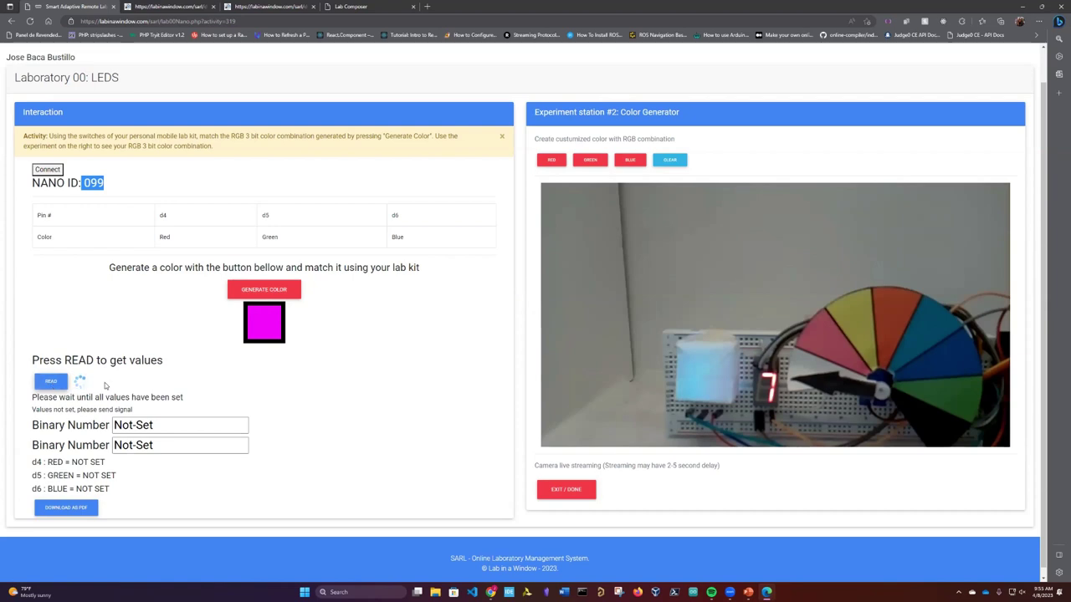
{"action": "double_click", "coordinate": [121, 412]}
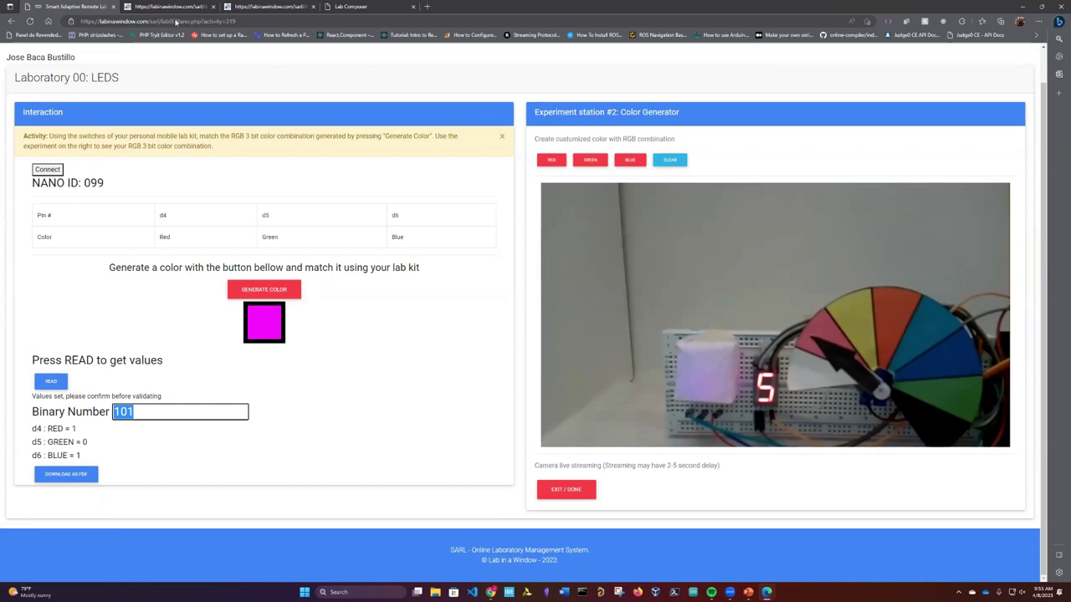
- Leave the LEDS station and open Lab 0 - Orientation Circuit from the Gallery
{"action": "left_click", "coordinate": [174, 7]}
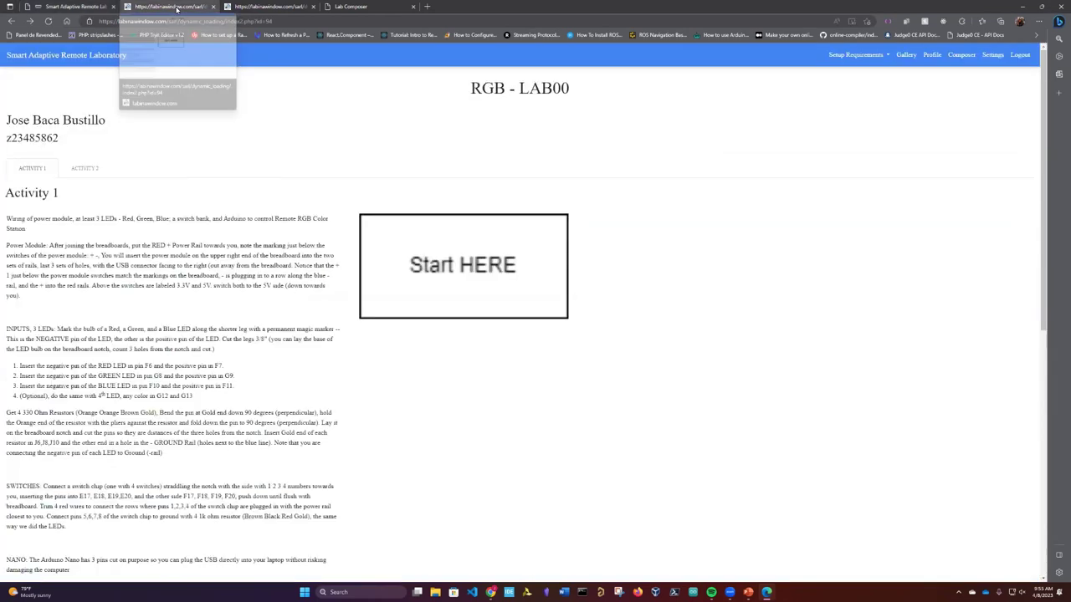
{"action": "left_click", "coordinate": [88, 7]}
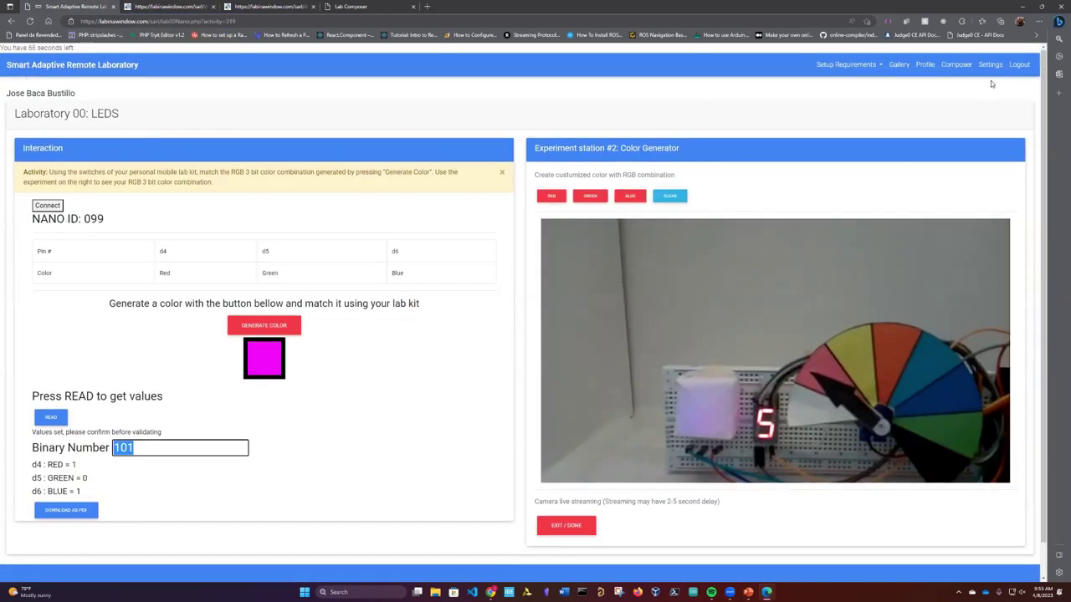
{"action": "left_click", "coordinate": [899, 65]}
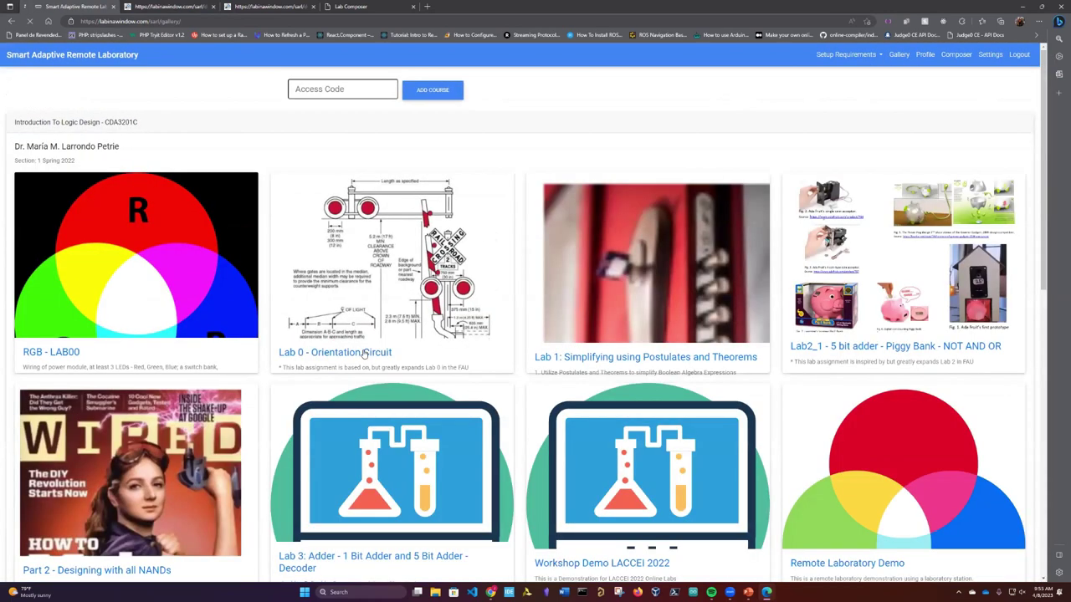
{"action": "left_click", "coordinate": [361, 357]}
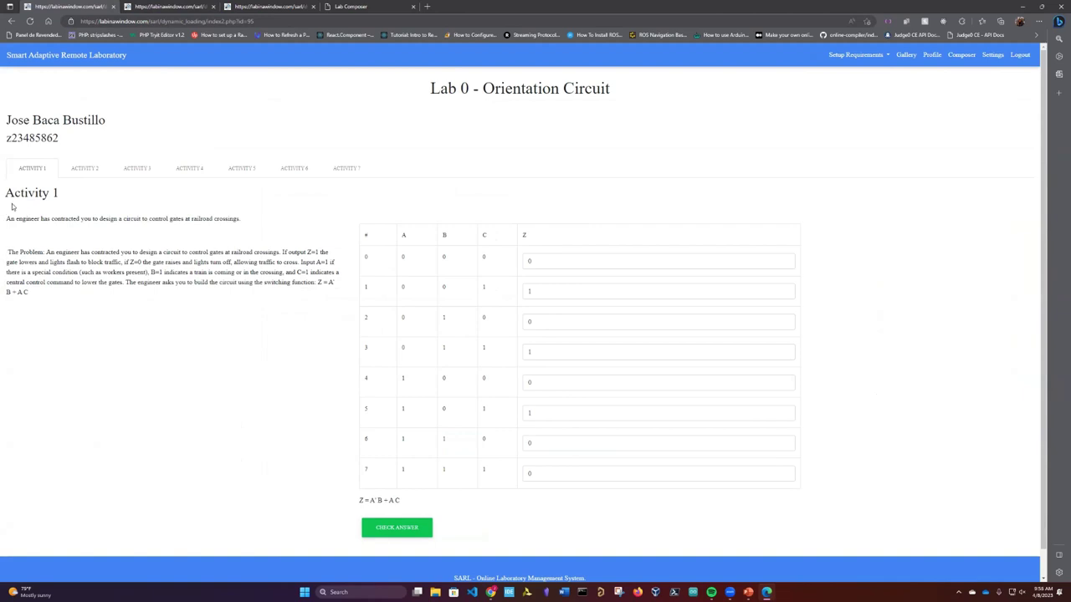
- View Activity 3 of Lab 0 - Orientation Circuit, and generate the lab report from Activity 7
{"action": "left_click", "coordinate": [128, 169]}
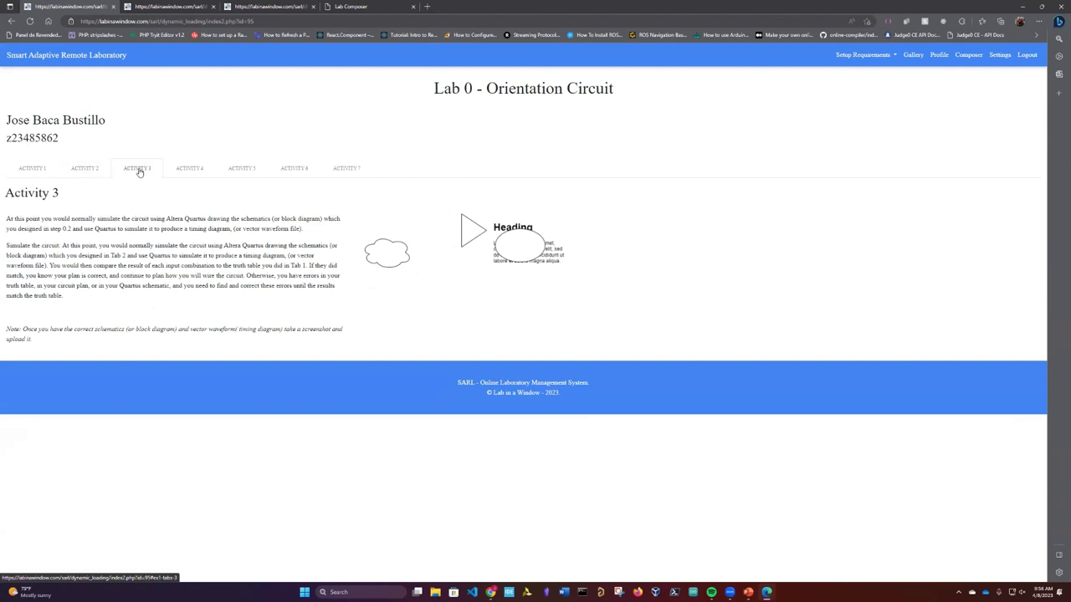
{"action": "left_click", "coordinate": [363, 174]}
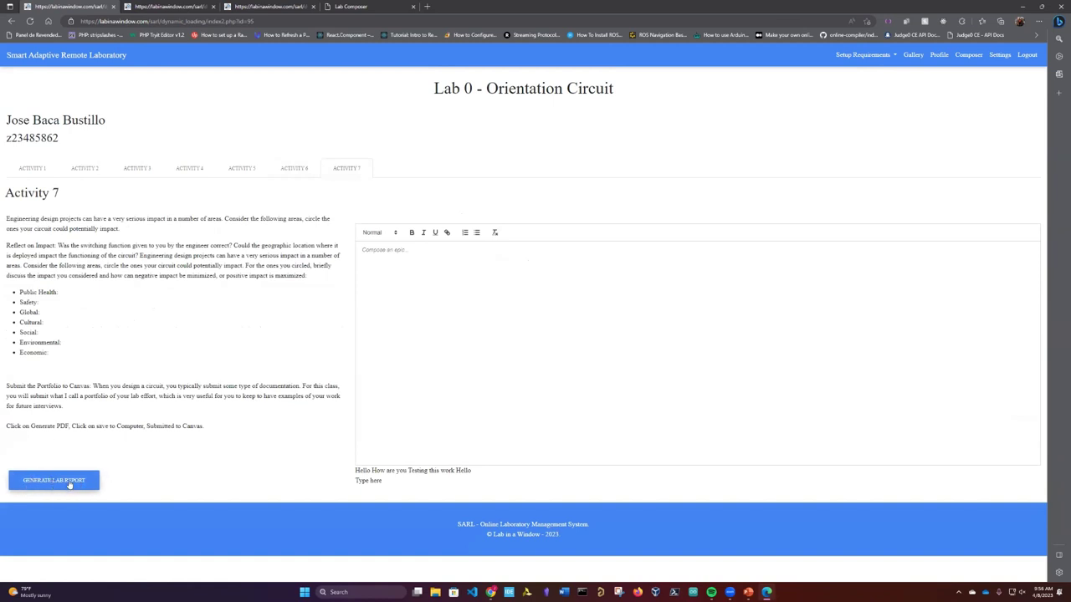
{"action": "left_click", "coordinate": [60, 483]}
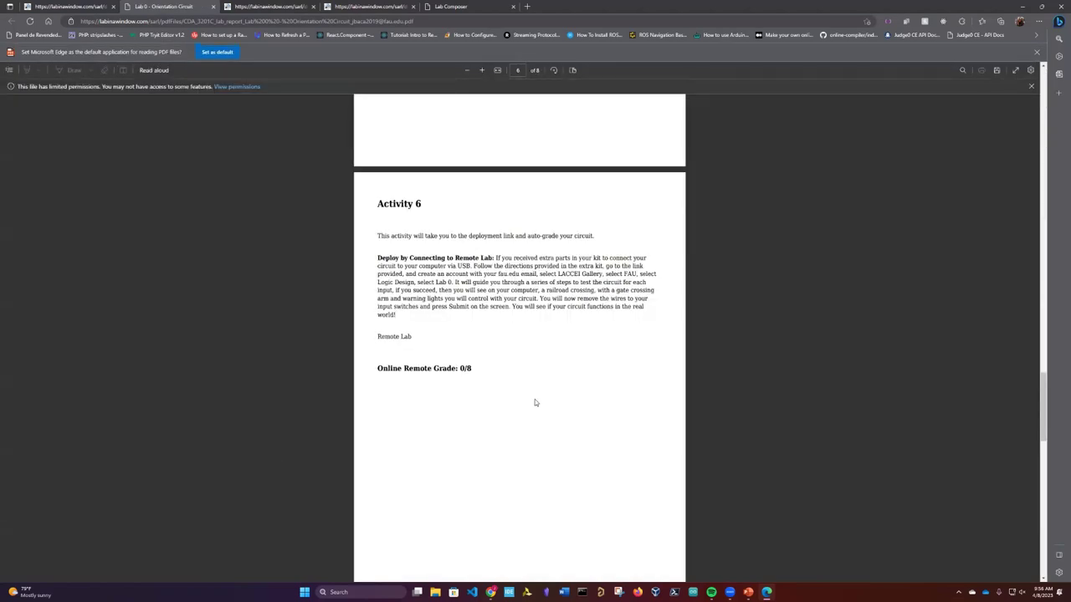
- Review the generated lab report, highlighting the student name and device ID in its heading and reading through all activities to the last page
{"action": "scroll", "coordinate": [586, 347], "scroll_direction": "up", "scroll_amount": 20}
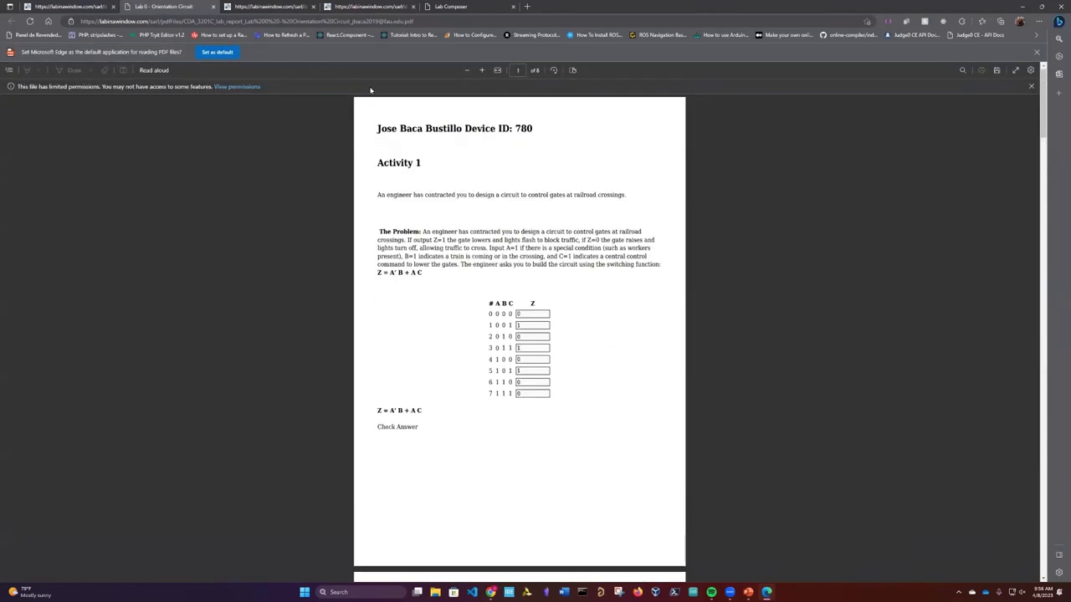
{"action": "left_click_drag", "start_coordinate": [377, 128], "coordinate": [461, 125]}
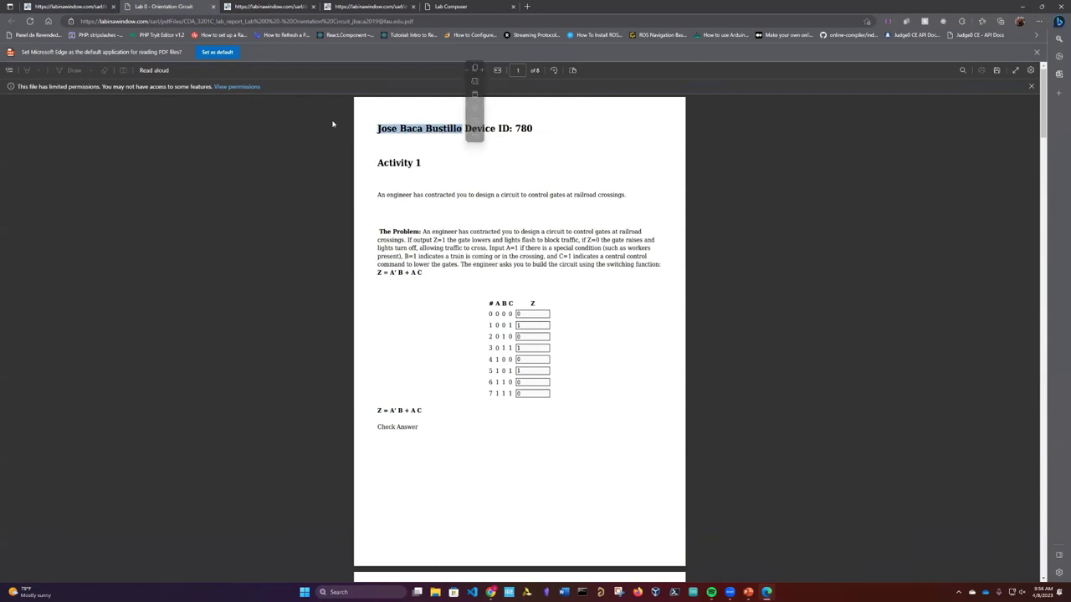
{"action": "left_click_drag", "start_coordinate": [464, 128], "coordinate": [531, 127]}
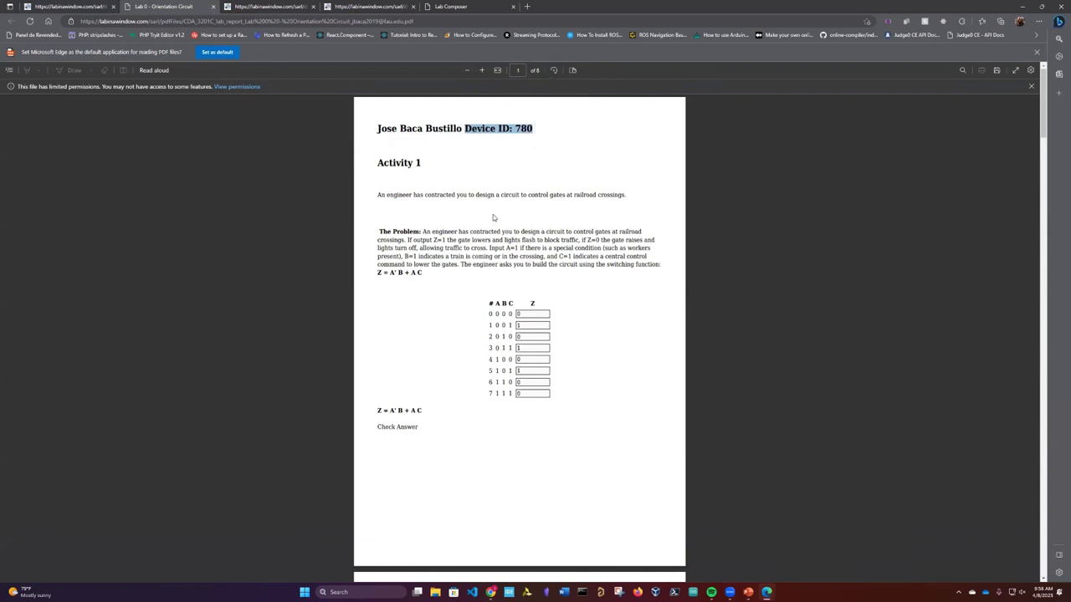
{"action": "scroll", "coordinate": [439, 309], "scroll_direction": "down", "scroll_amount": 1}
{"action": "scroll", "coordinate": [439, 307], "scroll_direction": "down", "scroll_amount": 1}
{"action": "scroll", "coordinate": [451, 342], "scroll_direction": "up", "scroll_amount": 1}
{"action": "scroll", "coordinate": [477, 318], "scroll_direction": "down", "scroll_amount": 1}
{"action": "scroll", "coordinate": [413, 277], "scroll_direction": "down", "scroll_amount": 4}
{"action": "scroll", "coordinate": [461, 205], "scroll_direction": "up", "scroll_amount": 4}
{"action": "scroll", "coordinate": [373, 355], "scroll_direction": "down", "scroll_amount": 4}
{"action": "scroll", "coordinate": [394, 318], "scroll_direction": "down", "scroll_amount": 10}
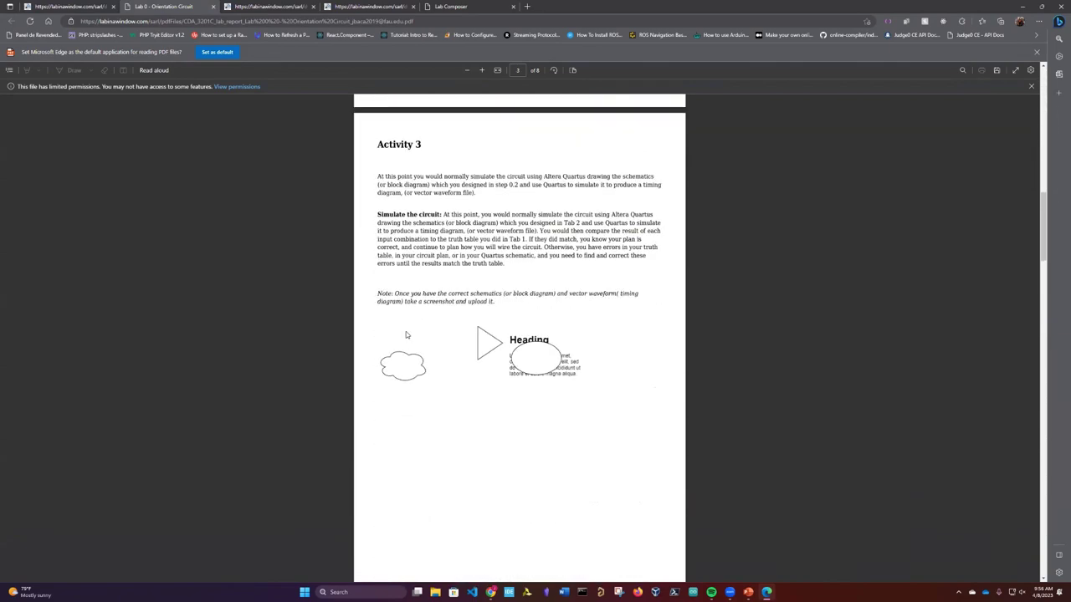
{"action": "scroll", "coordinate": [408, 337], "scroll_direction": "down", "scroll_amount": 10}
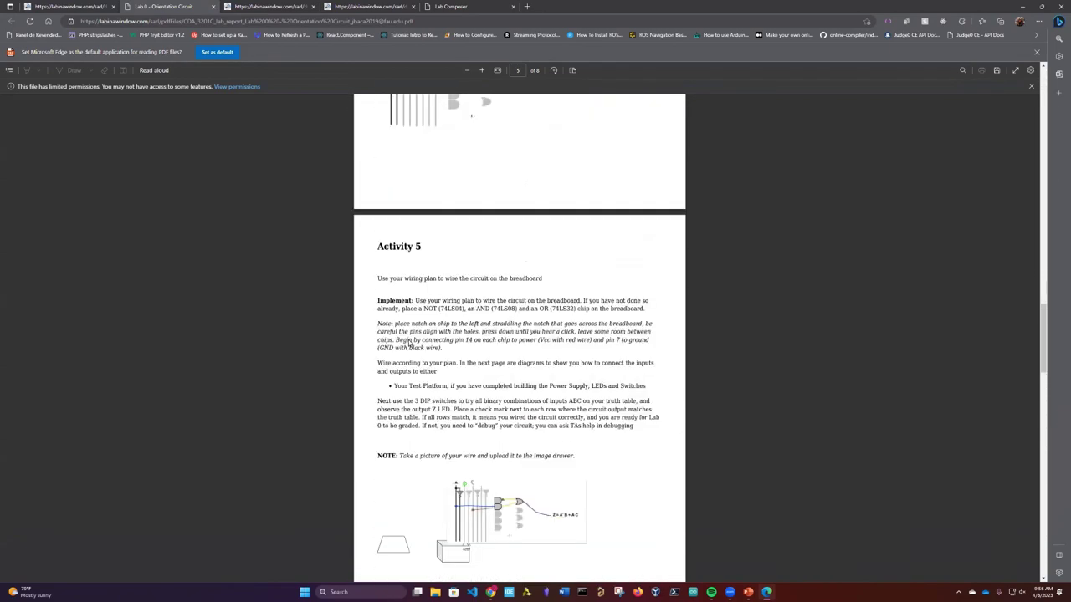
{"action": "scroll", "coordinate": [410, 344], "scroll_direction": "down", "scroll_amount": 10}
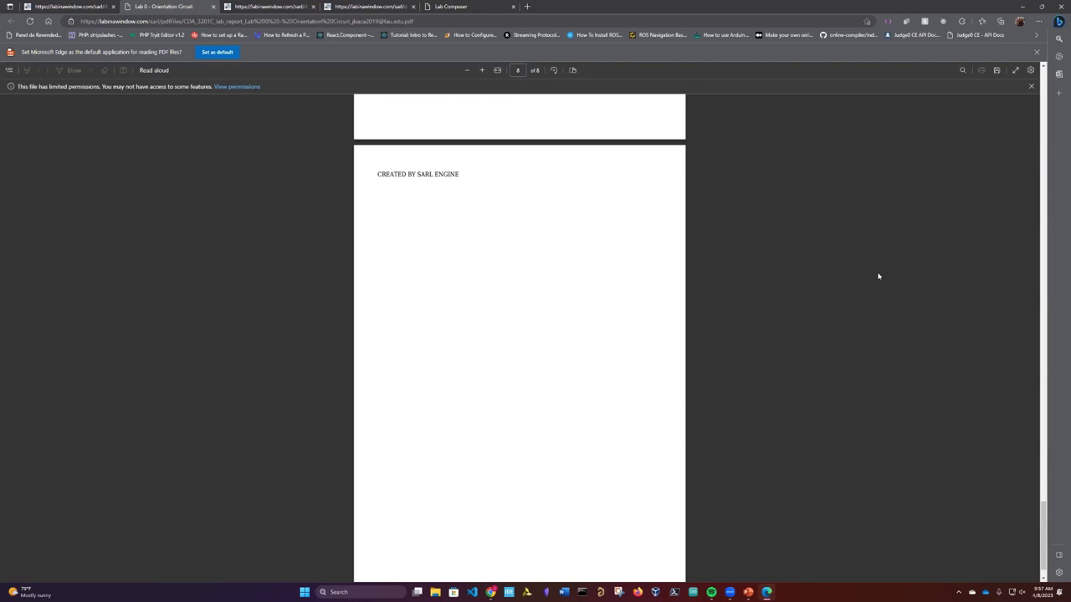
{"action": "scroll", "coordinate": [660, 397], "scroll_direction": "up", "scroll_amount": 20}
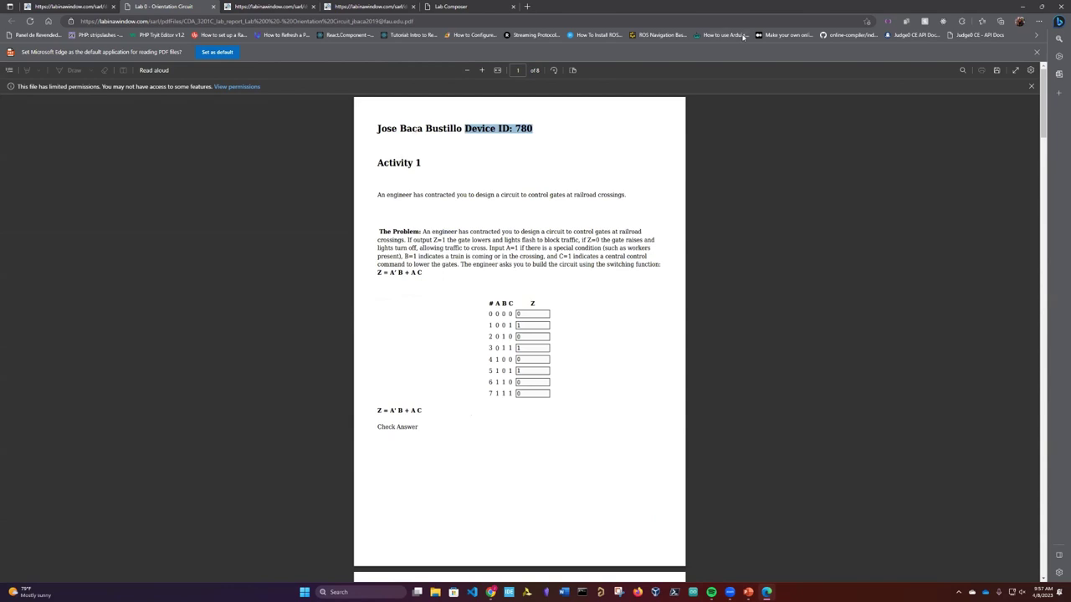
- Save the lab report as a PDF in the Downloads folder and show the file there
{"action": "key", "text": "ctrl+s"}
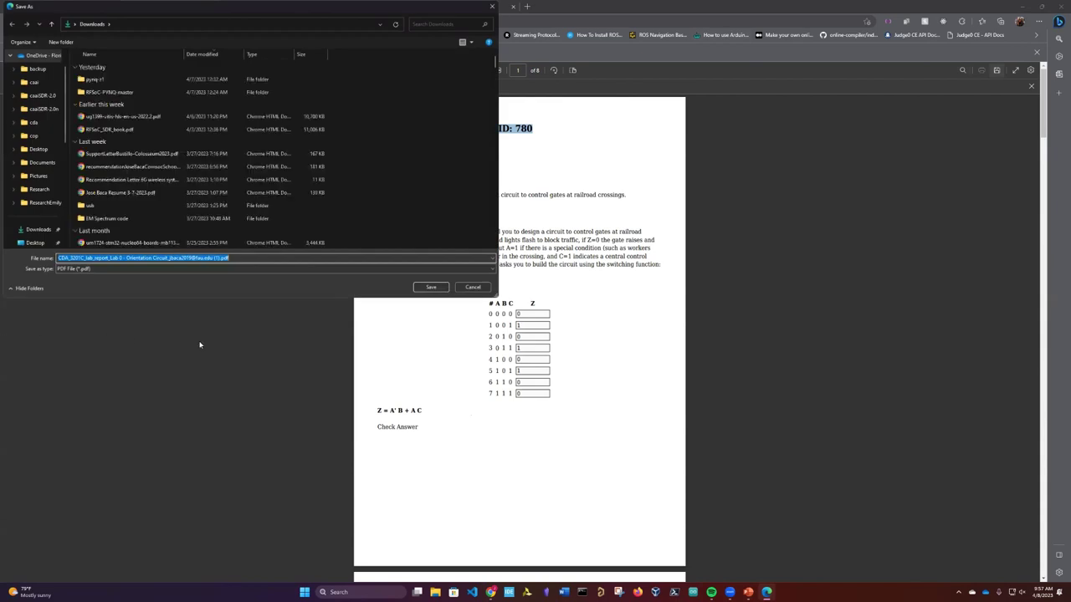
{"action": "left_click", "coordinate": [432, 289]}
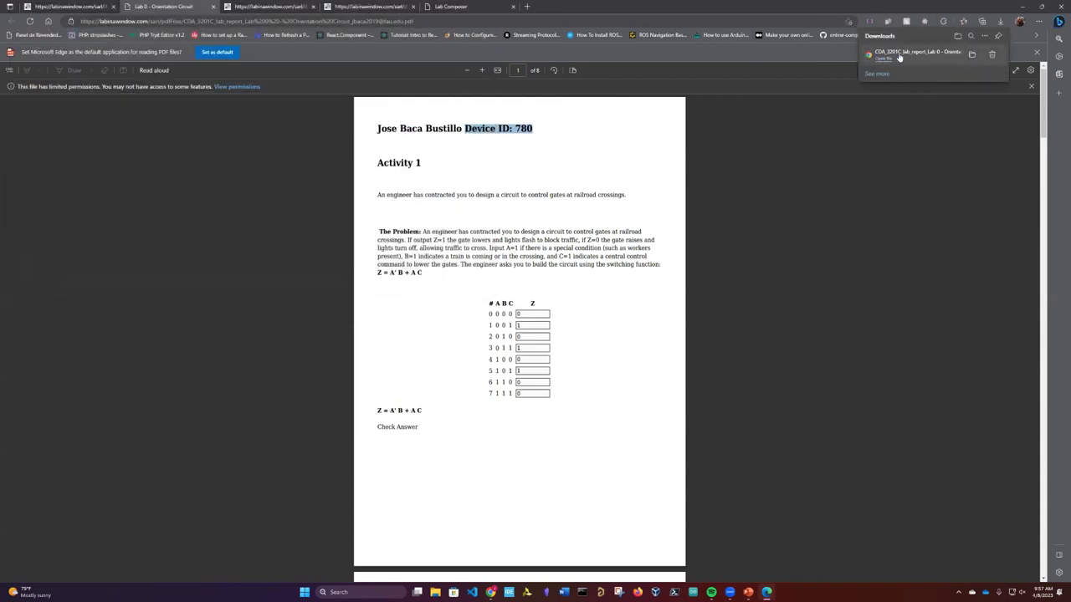
{"action": "left_click", "coordinate": [972, 58]}
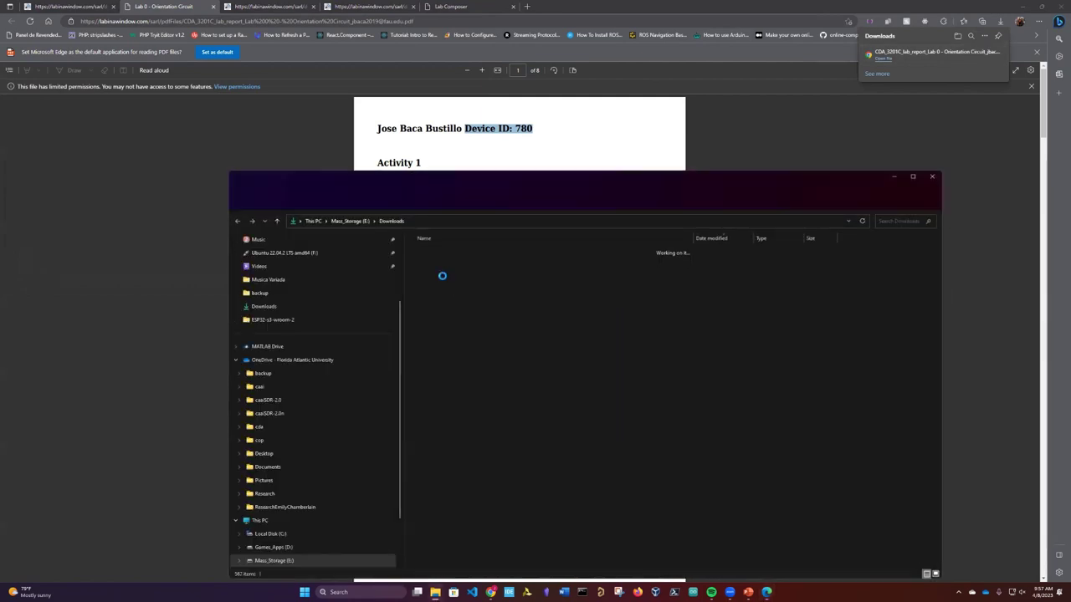
- Check which programs are offered for opening the saved lab report, and return to the PDF in the browser
{"action": "right_click", "coordinate": [453, 266]}
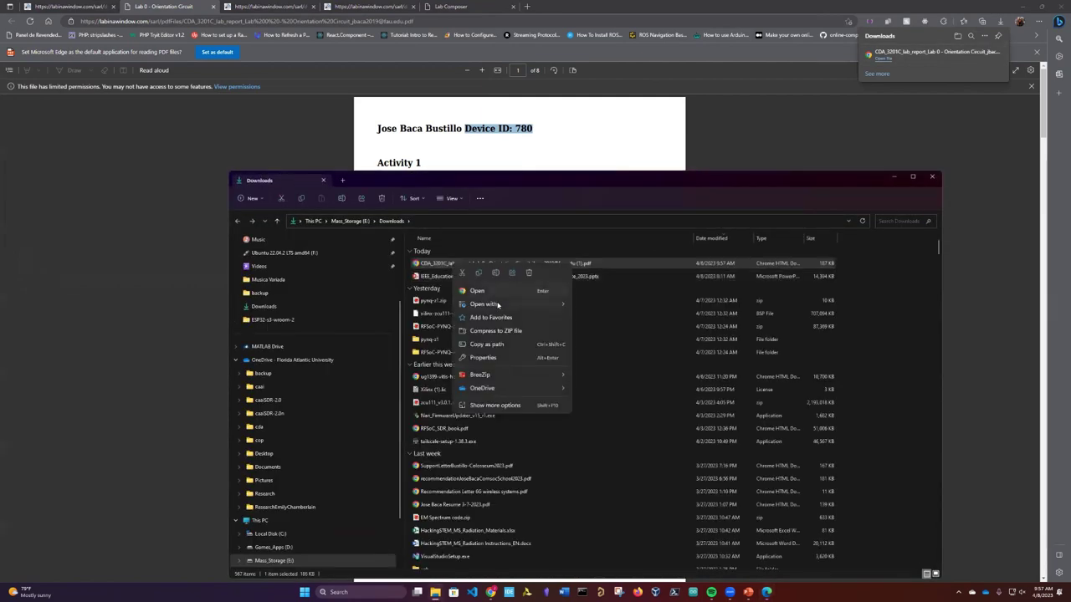
{"action": "mouse_move", "coordinate": [498, 305]}
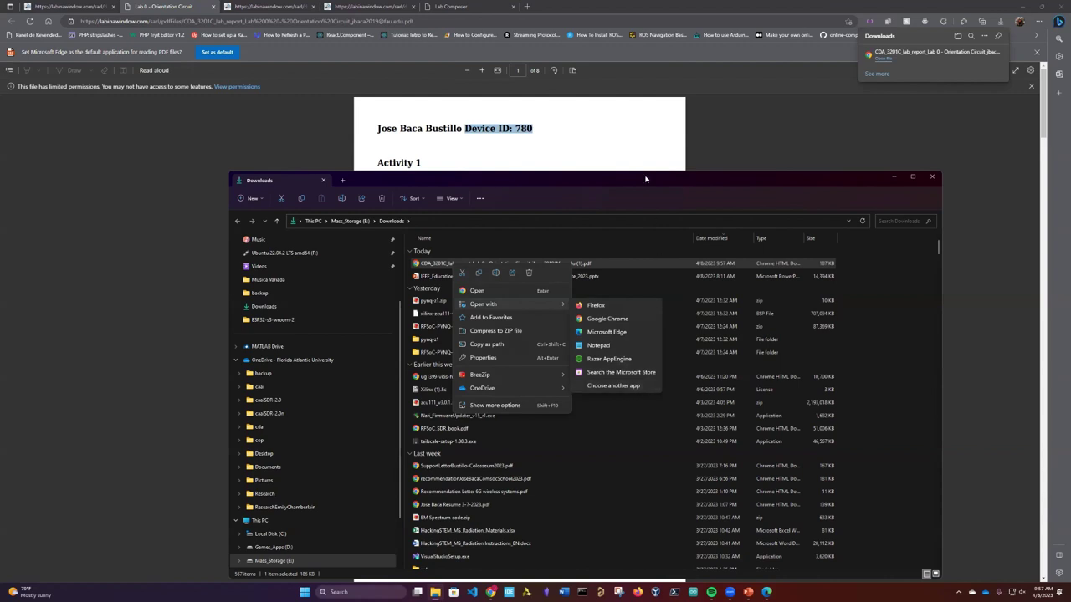
{"action": "left_click", "coordinate": [616, 150]}
{"action": "left_click", "coordinate": [692, 117]}
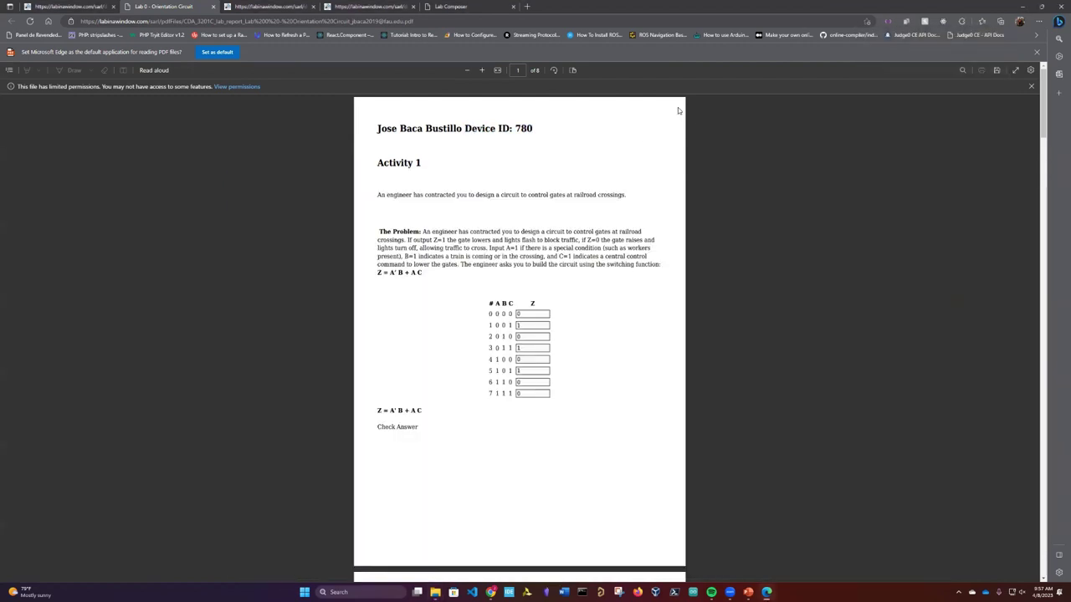
- Examine the report's page thumbnails and file permissions, and highlight part of the Activity 1 problem text
{"action": "left_click", "coordinate": [8, 70]}
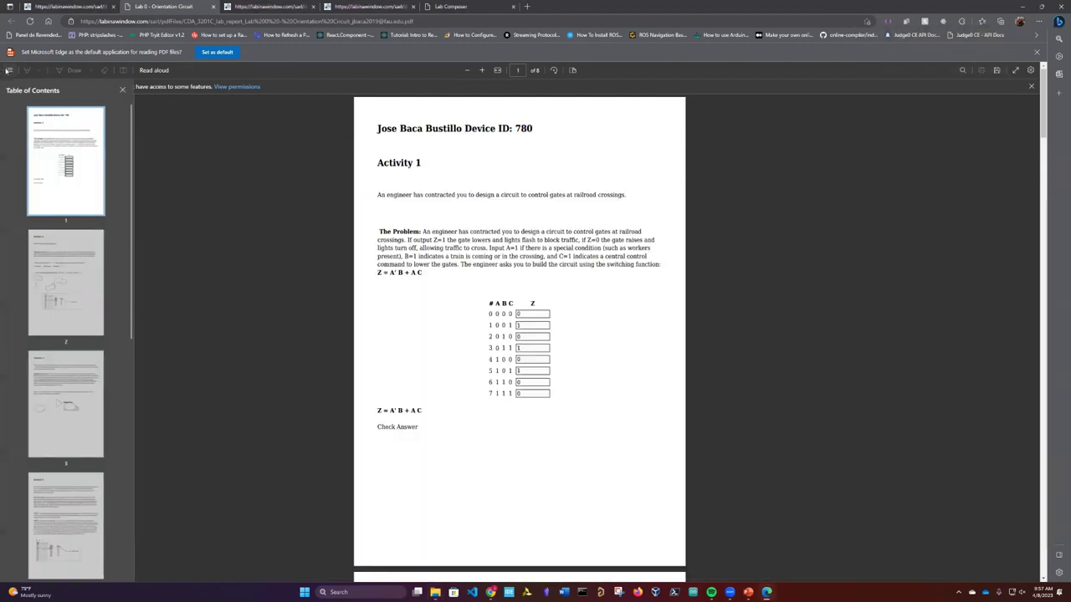
{"action": "left_click", "coordinate": [8, 70]}
{"action": "left_click", "coordinate": [237, 87]}
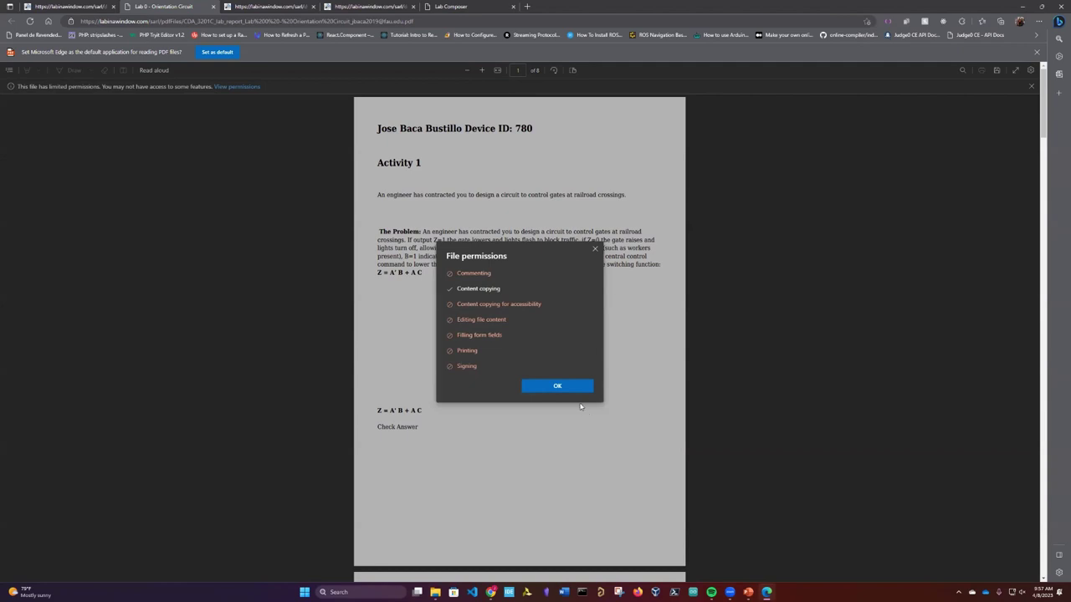
{"action": "left_click", "coordinate": [595, 249]}
{"action": "left_click_drag", "start_coordinate": [408, 240], "coordinate": [487, 240]}
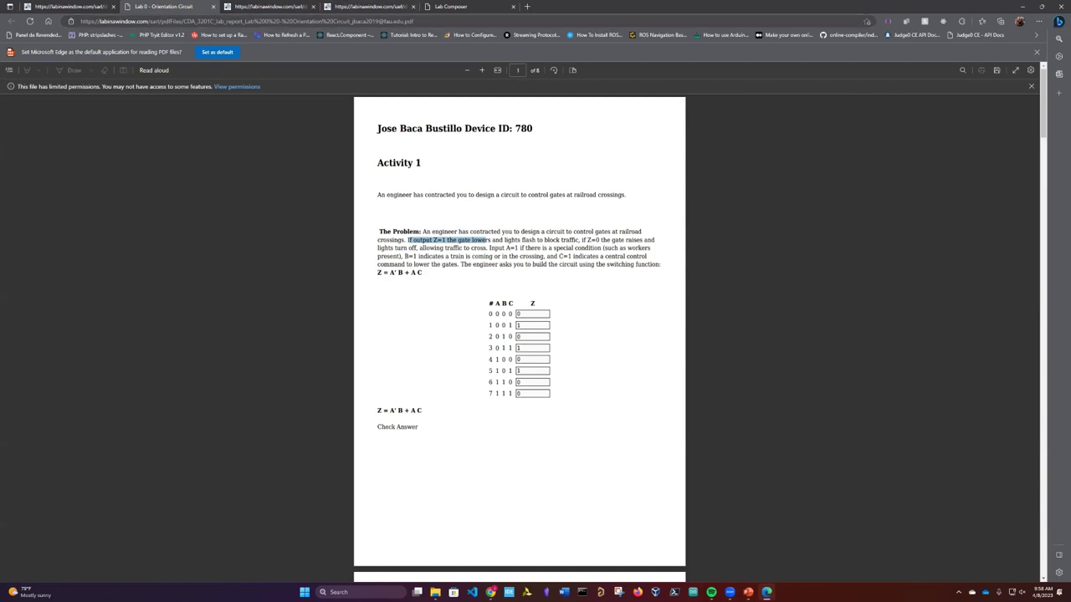
- Examine the report's document properties, pointing out the author, creator and location, and return to the lab's Activity 7 page
{"action": "left_click", "coordinate": [1030, 70]}
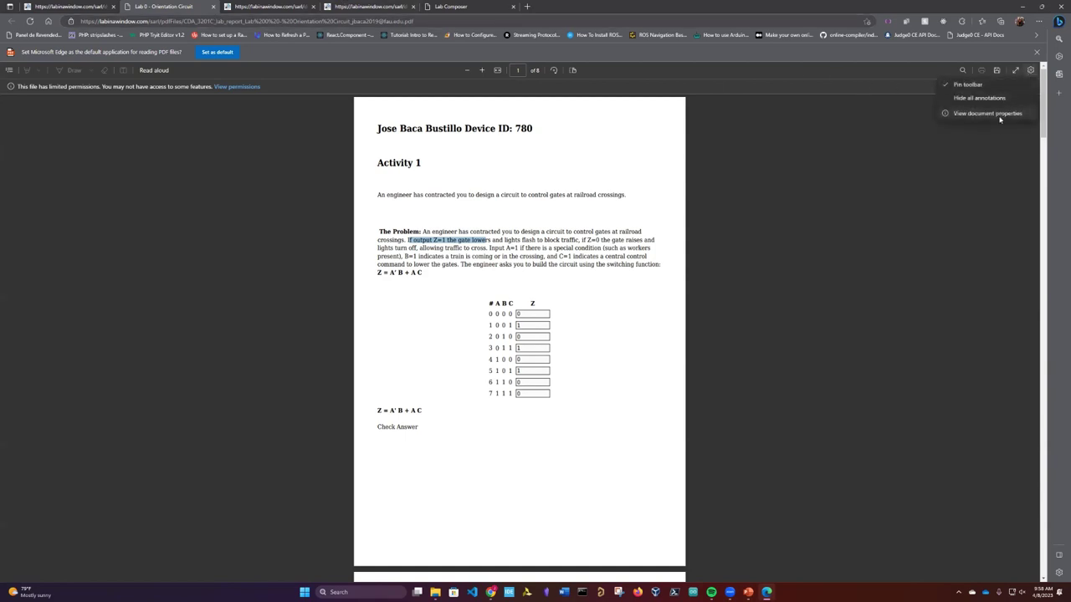
{"action": "left_click", "coordinate": [988, 113]}
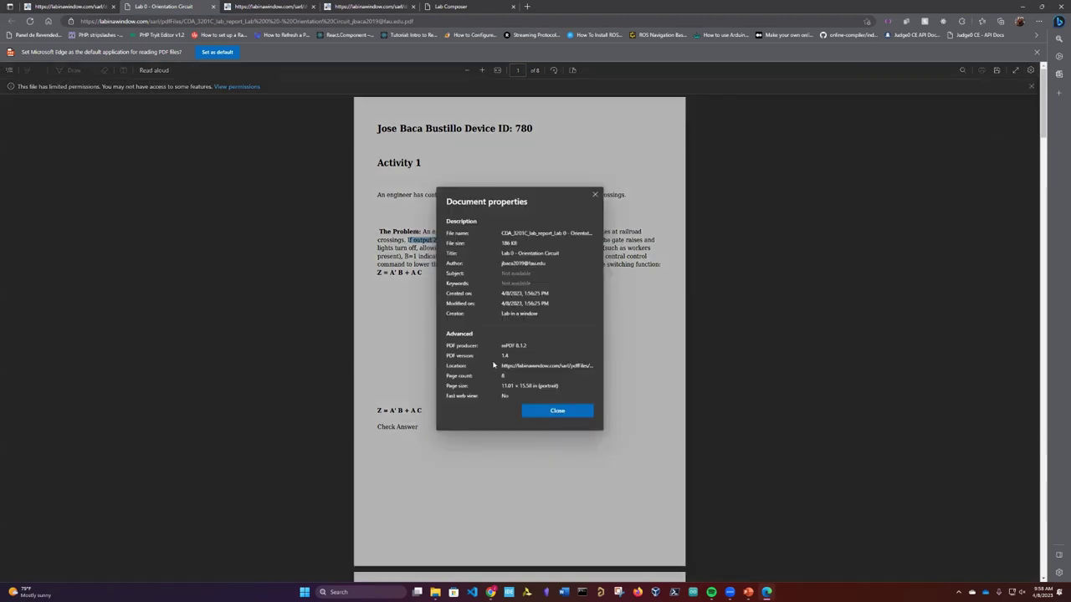
{"action": "scroll", "coordinate": [493, 365], "scroll_direction": "down", "scroll_amount": 3}
{"action": "scroll", "coordinate": [502, 356], "scroll_direction": "up", "scroll_amount": 1}
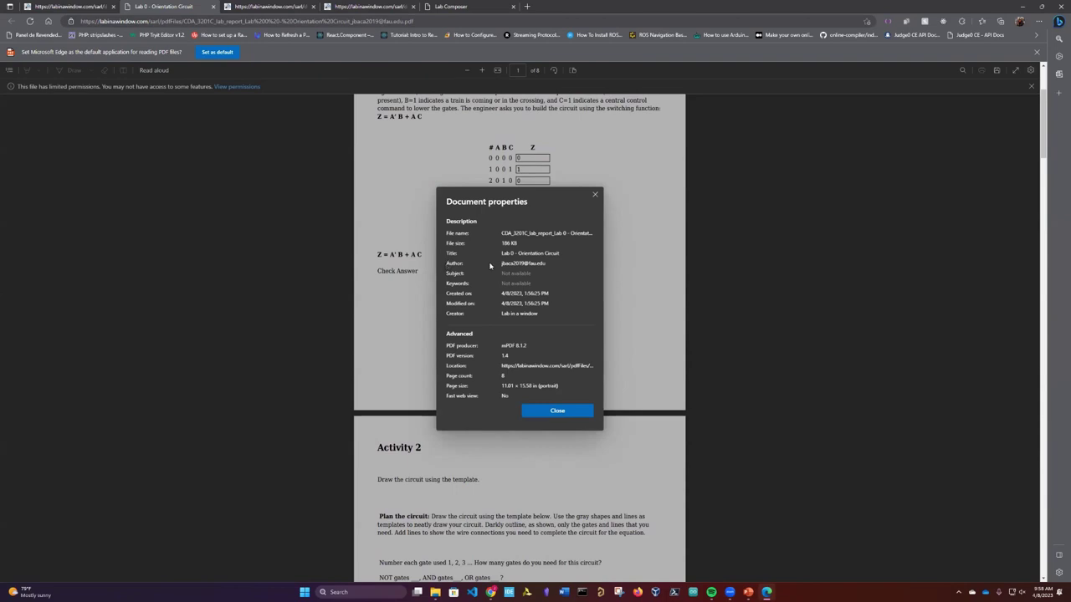
{"action": "left_click_drag", "start_coordinate": [502, 265], "coordinate": [546, 264]}
{"action": "left_click_drag", "start_coordinate": [501, 316], "coordinate": [543, 318]}
{"action": "left_click_drag", "start_coordinate": [502, 366], "coordinate": [576, 370]}
{"action": "left_click", "coordinate": [593, 199]}
{"action": "scroll", "coordinate": [443, 219], "scroll_direction": "up", "scroll_amount": 3}
{"action": "left_click", "coordinate": [435, 232]}
{"action": "left_click", "coordinate": [70, 6]}
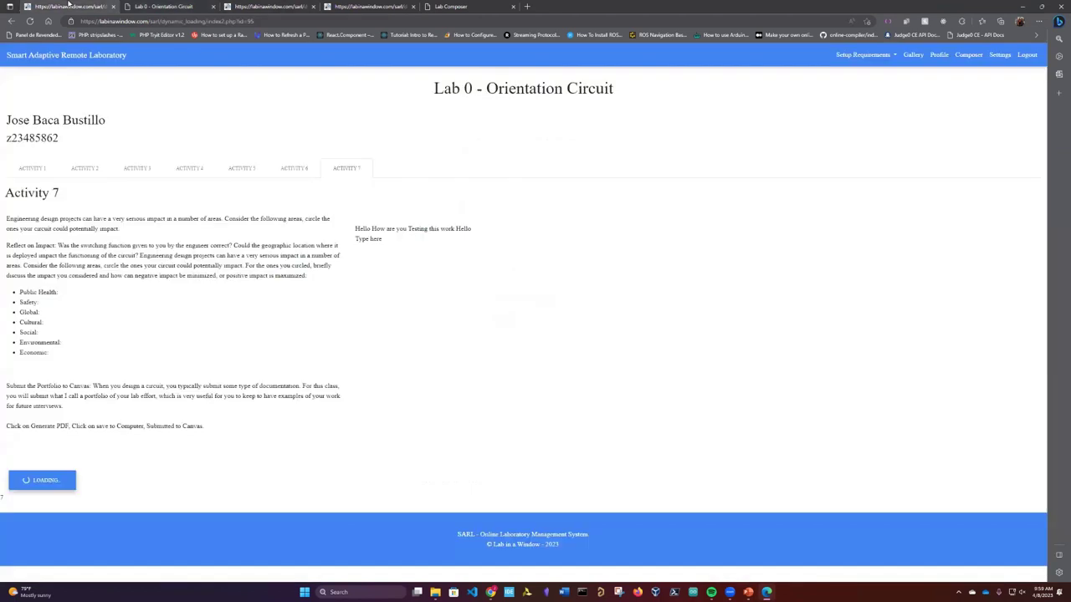